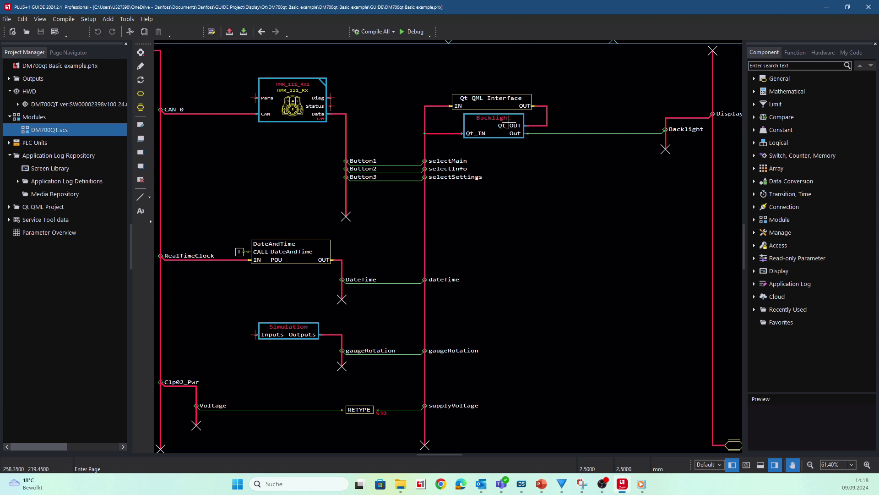
- Examine the Backlight page and the connections of the Qt QML Interface, Backlight, DateAndTime and Simulation blocks on the DM700QT application page
double_click(509, 118)
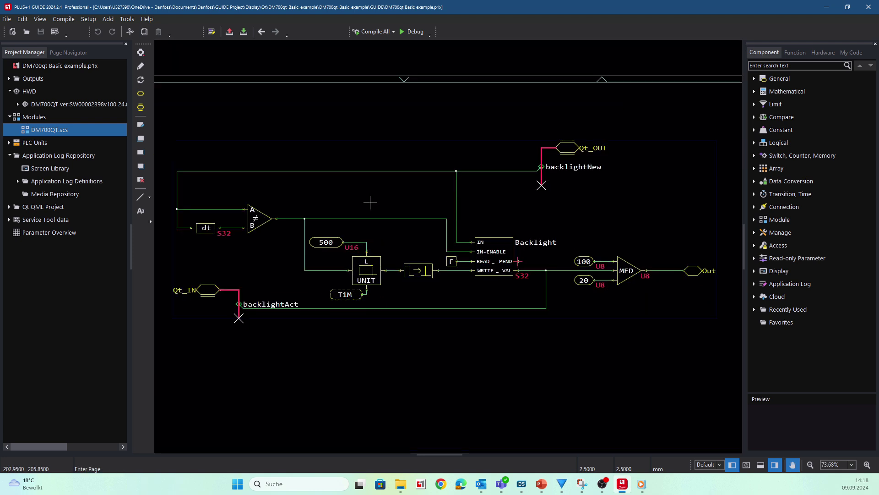
key(alt+Left)
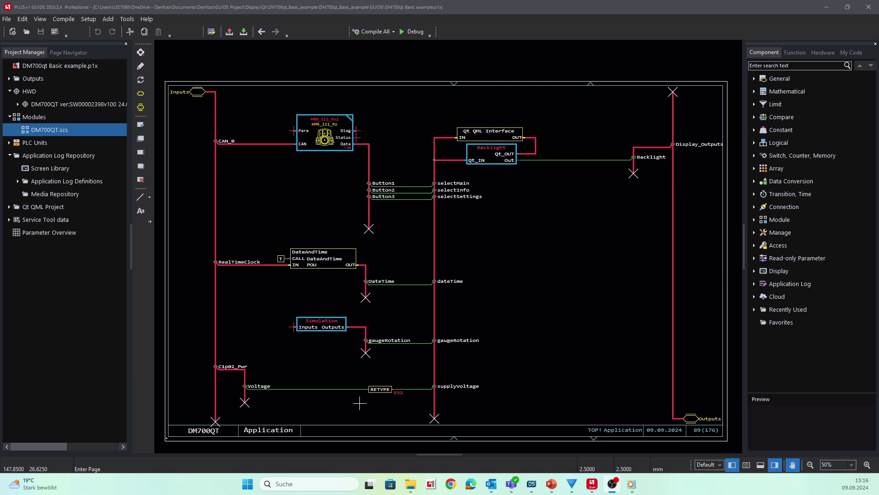
scroll(531, 168, up, 2)
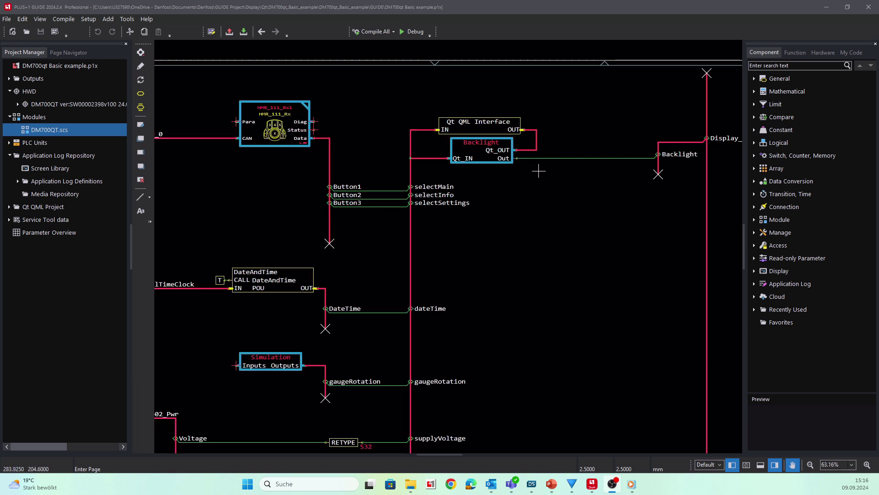
scroll(542, 174, up, 2)
drag(542, 174, 508, 186)
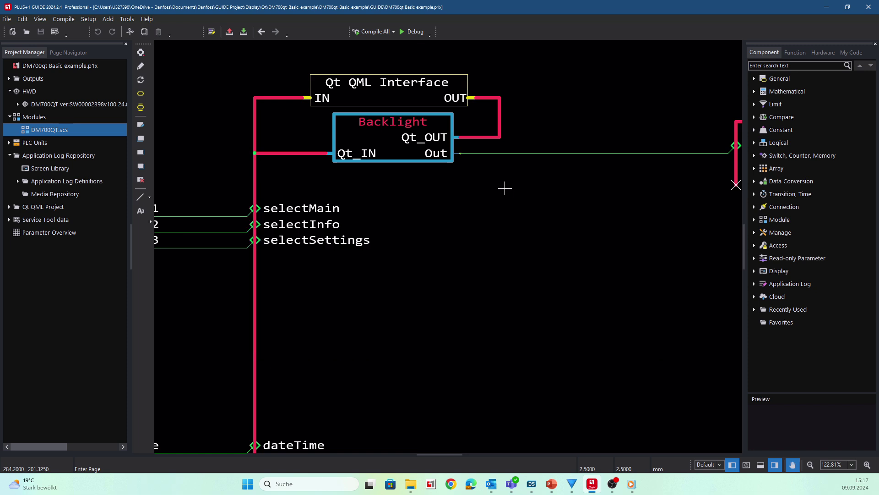
scroll(506, 187, down, 3)
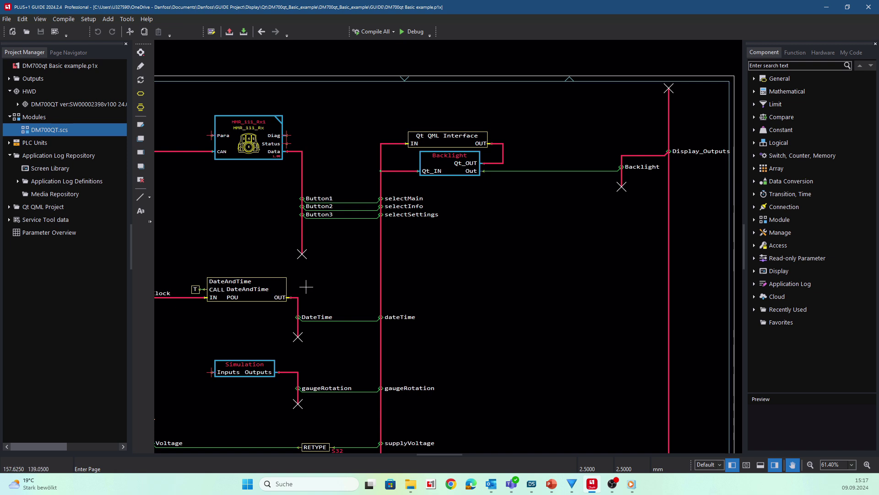
drag(317, 287, 358, 249)
scroll(369, 239, up, 5)
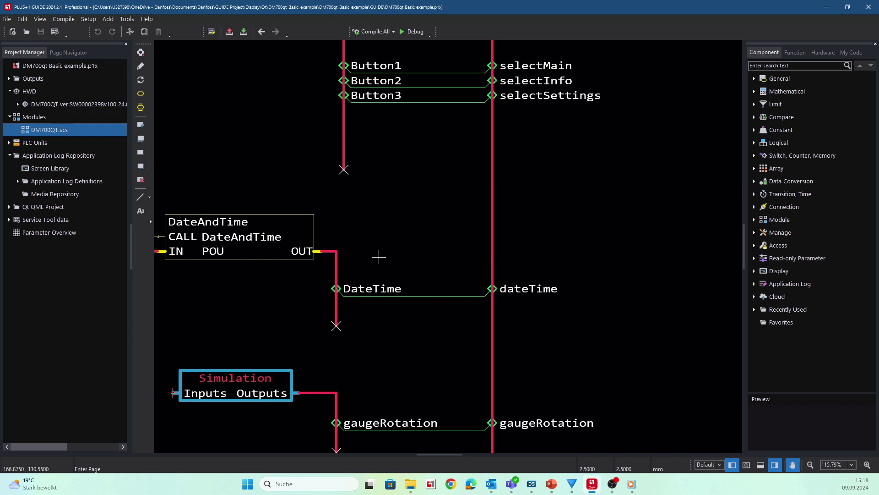
scroll(378, 256, down, 5)
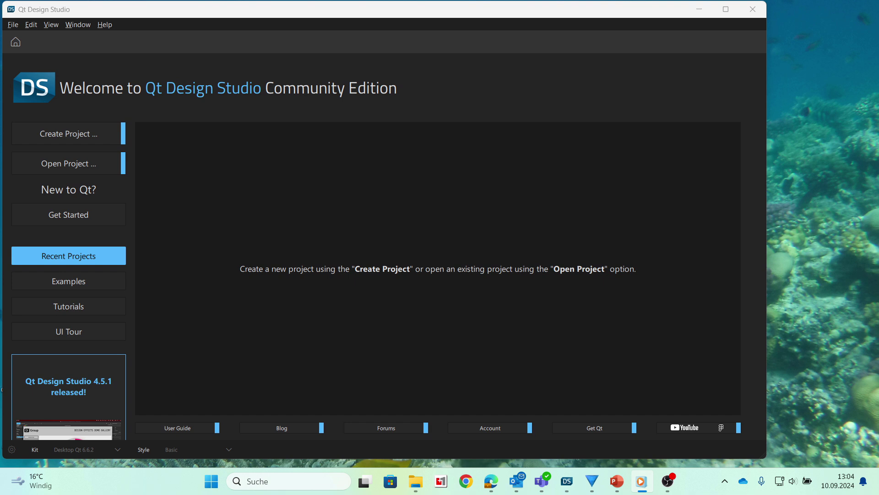
- In Qt Design Studio, create a project named NewProject from the Empty 800 x 480 preset with target Qt version 6.5
click(79, 137)
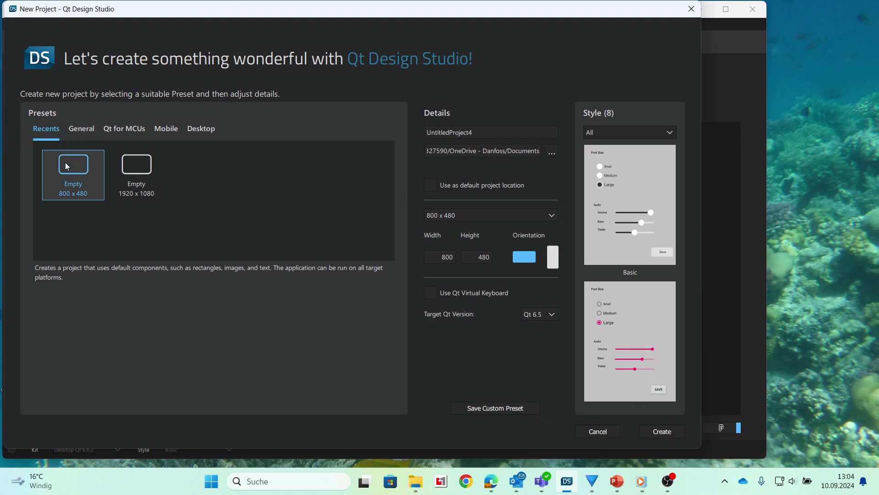
click(550, 314)
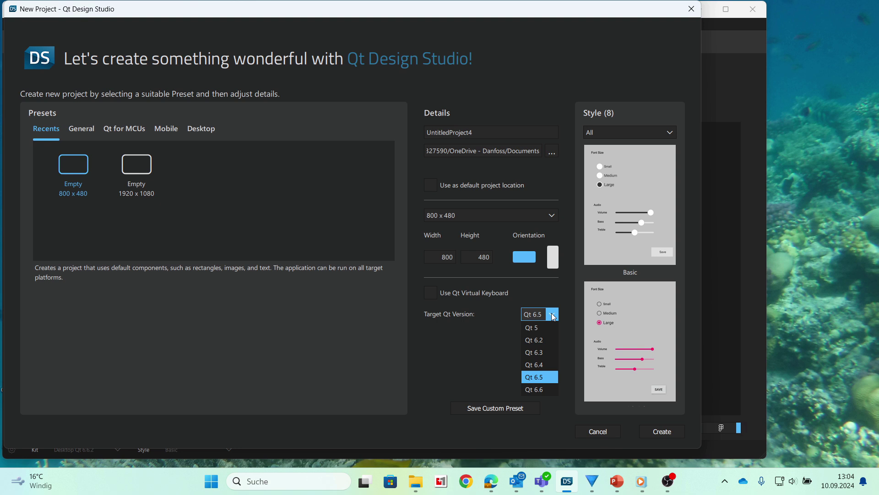
click(533, 377)
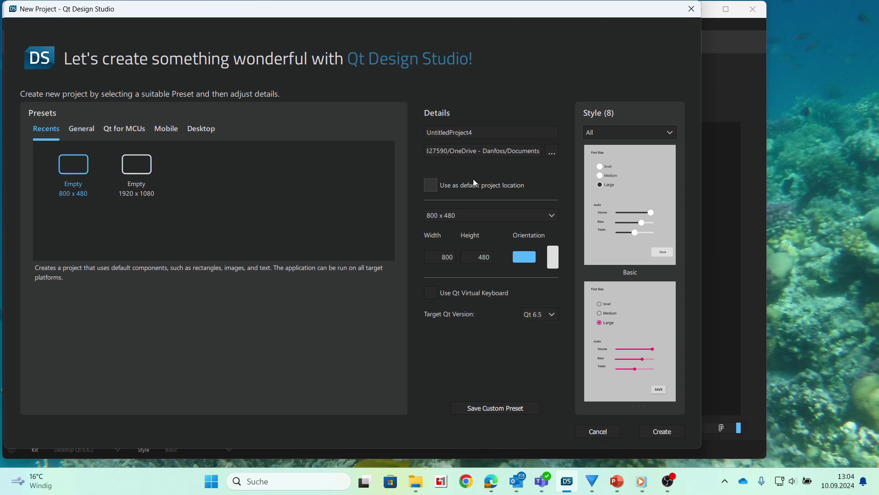
drag(481, 133, 407, 137)
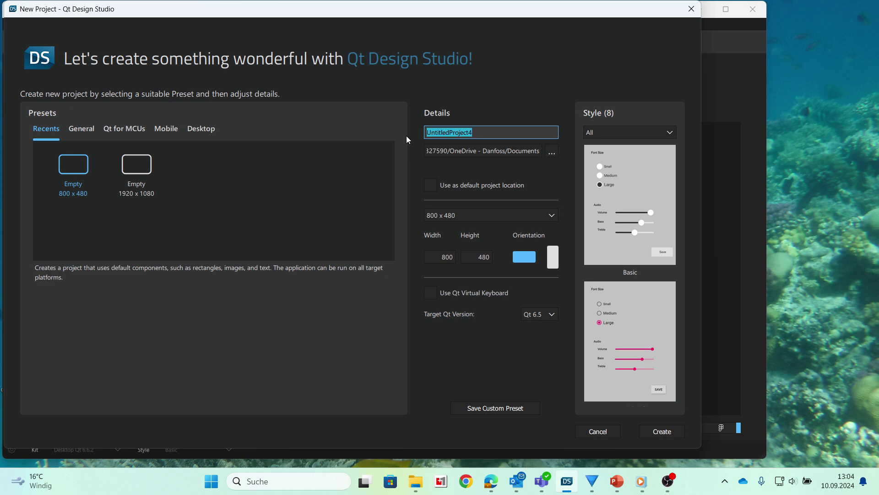
text(NewProject)
click(666, 433)
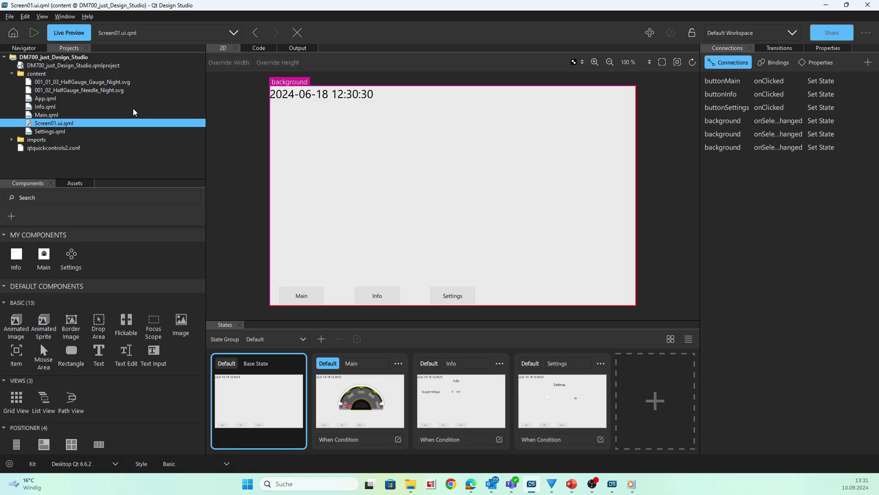
- Run the DM700_just_Design_Studio project and try out its Main, Info and Settings pages in the preview window
click(34, 33)
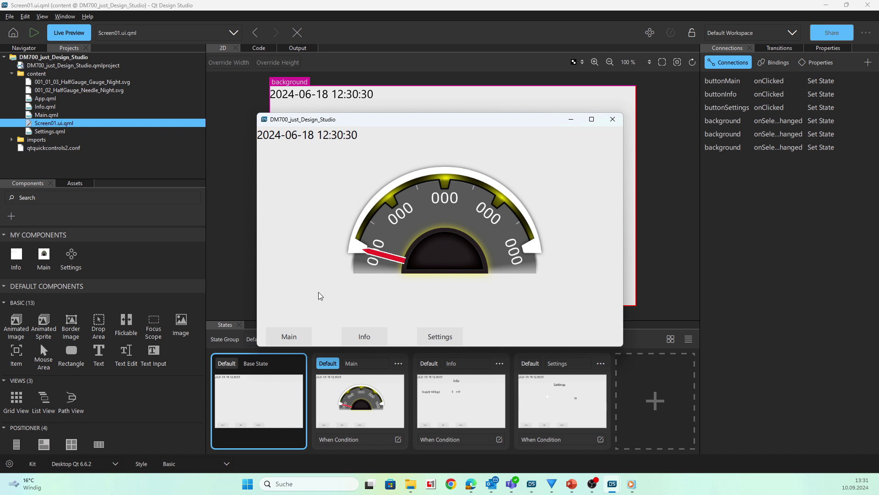
click(360, 341)
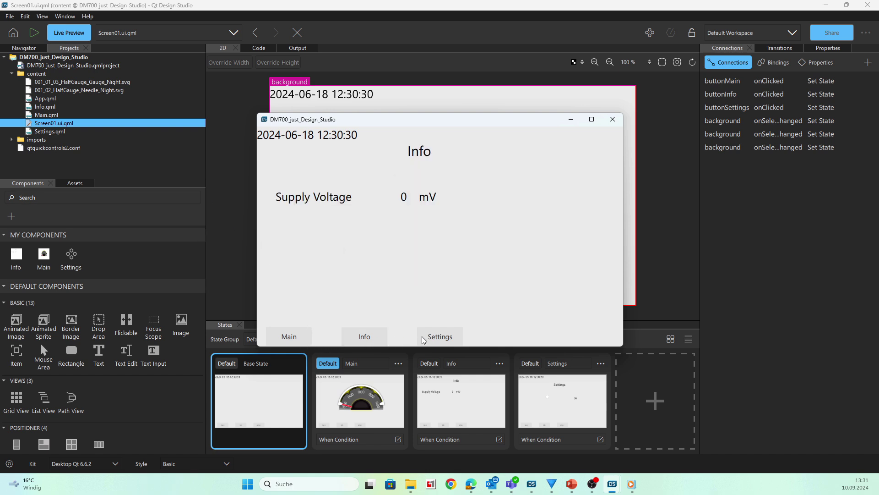
click(435, 339)
click(297, 338)
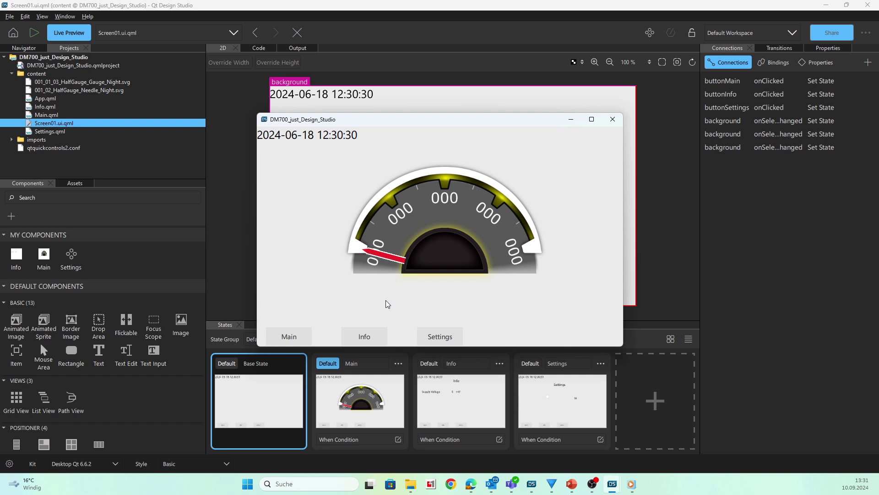
click(379, 337)
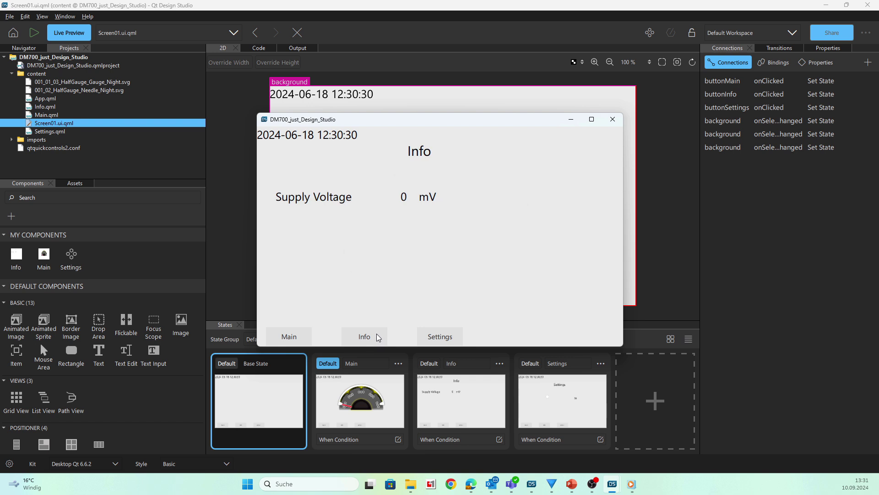
click(435, 337)
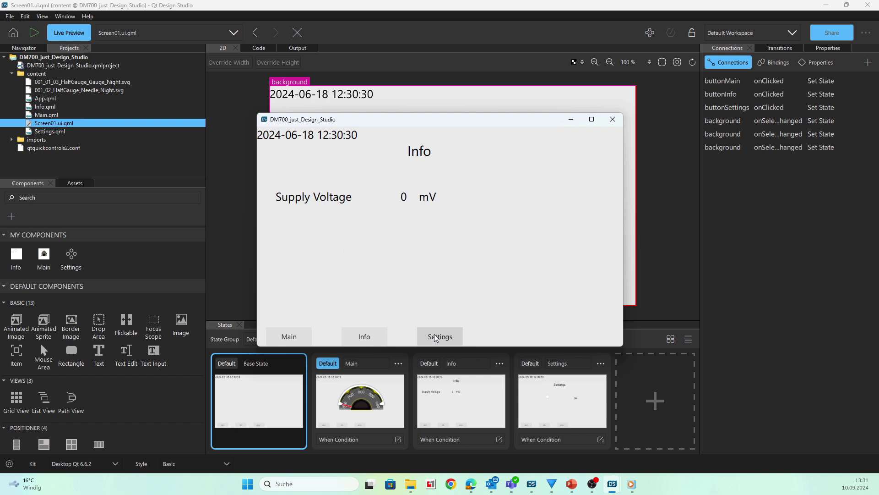
mouse_move(411, 227)
mouse_down()
mouse_move(452, 228)
mouse_move(421, 230)
mouse_up()
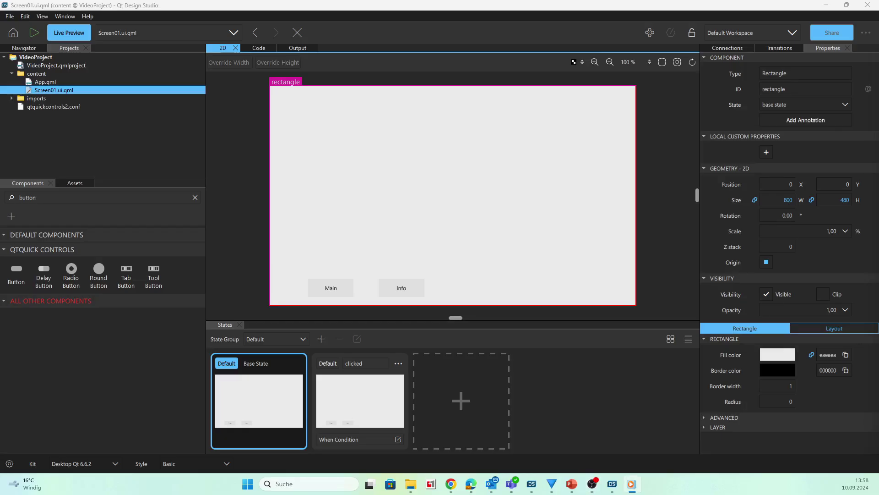
- Add a third button beside Info at about X 405, Y 421, with ID buttonSettings and text Settings
click(30, 198)
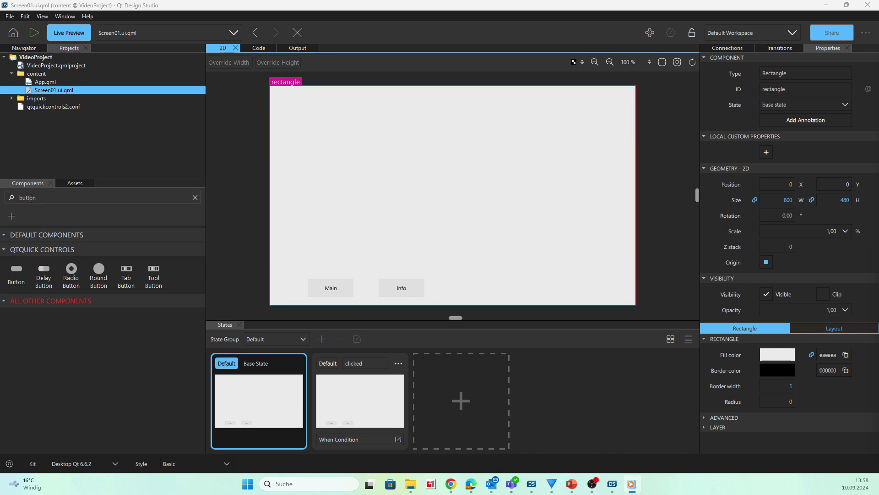
drag(16, 270, 458, 278)
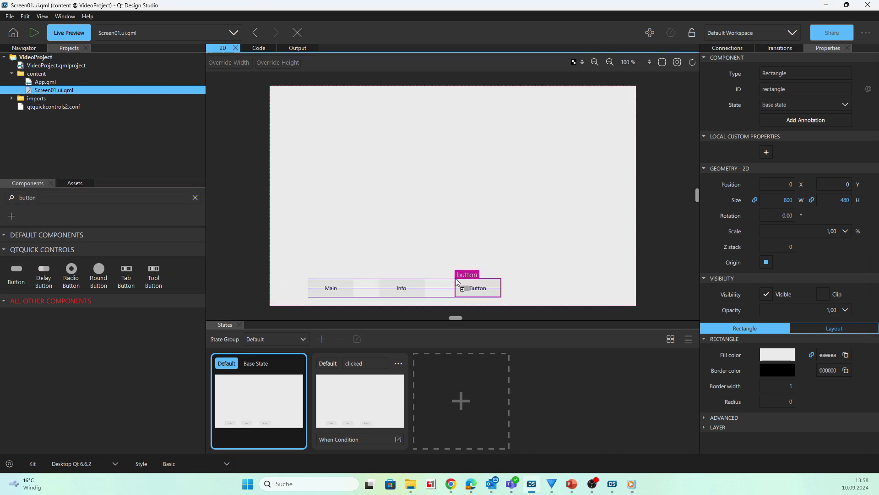
click(793, 91)
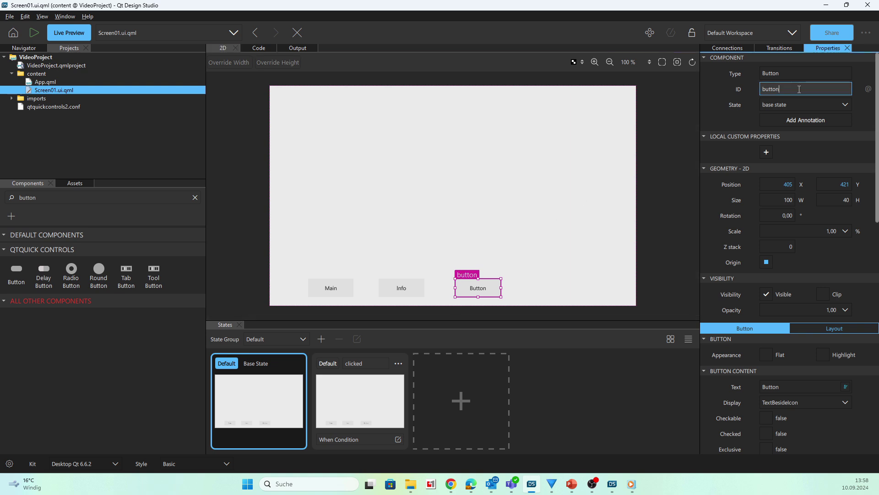
text(Settings)
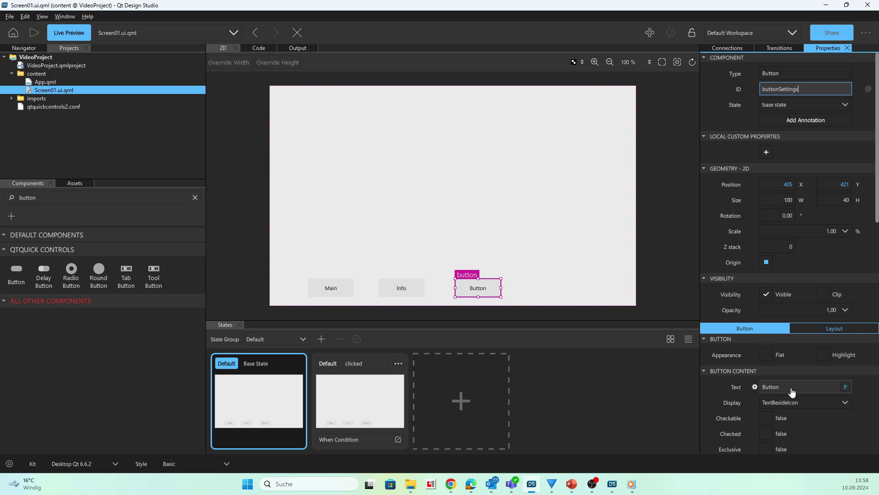
click(770, 387)
text(Settings)
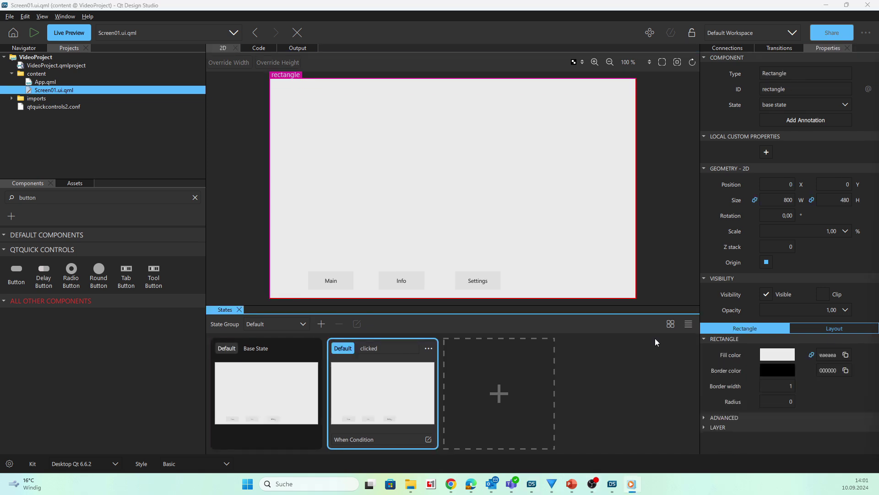
- Rename the state "clicked" as StateMain
double_click(390, 348)
text(StateMain)
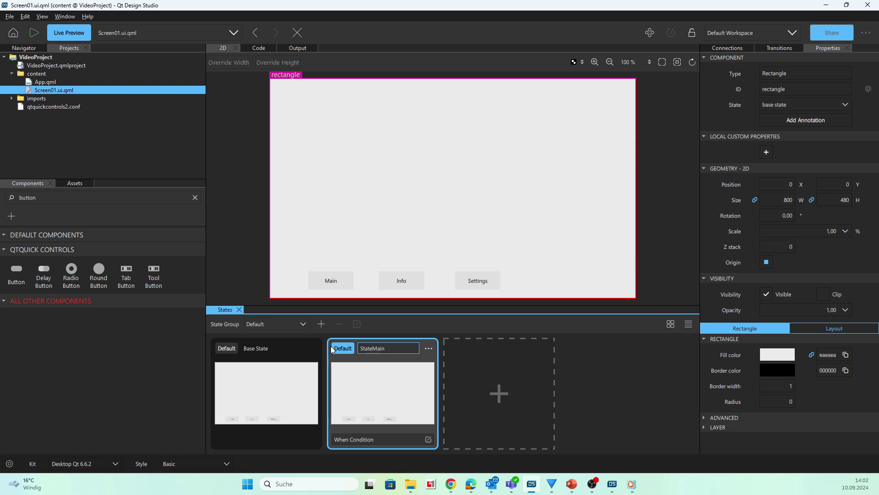
key(Return)
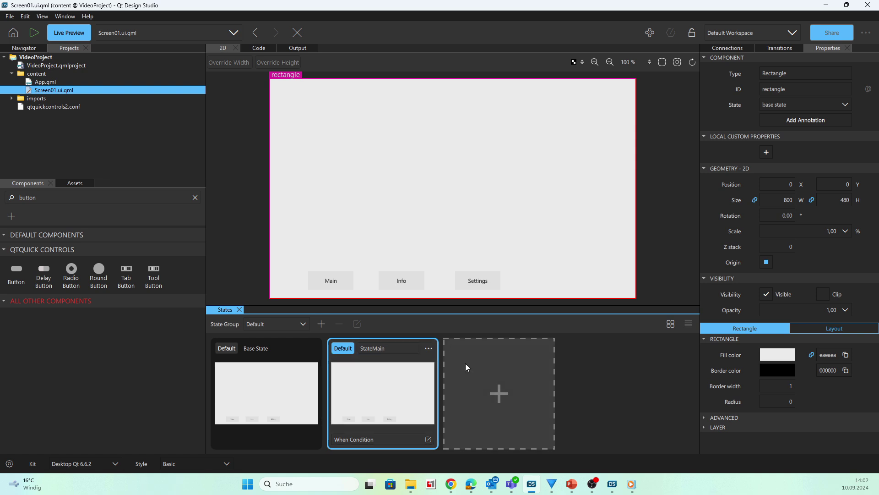
- Add two more states after StateMain and name them StateInfo and StateSettings
click(496, 393)
click(506, 347)
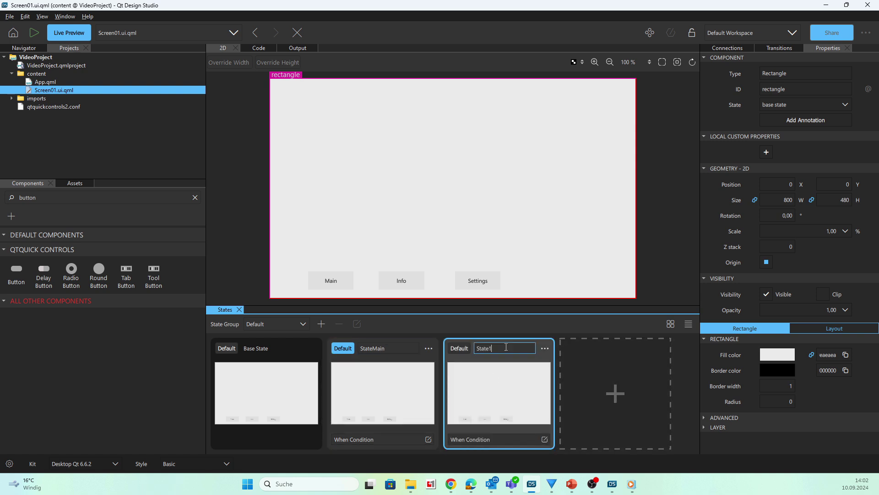
click(614, 392)
click(595, 347)
key(BackSpace)
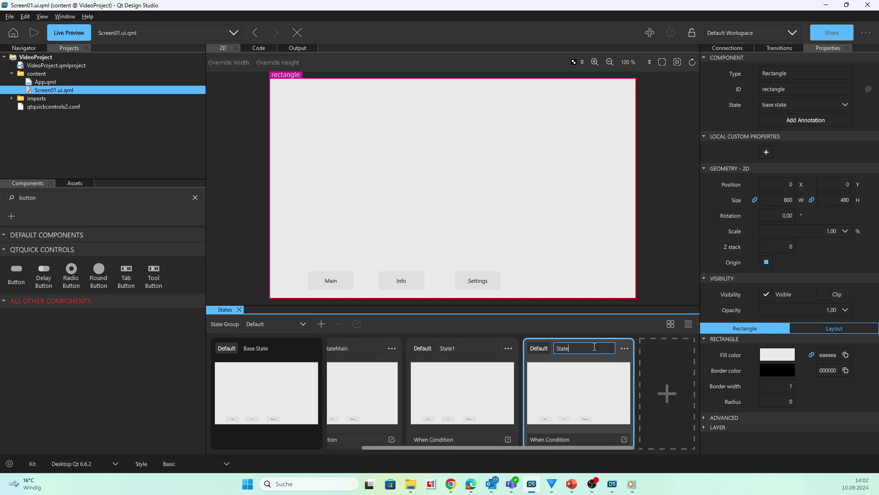
text(Settings)
key(Return)
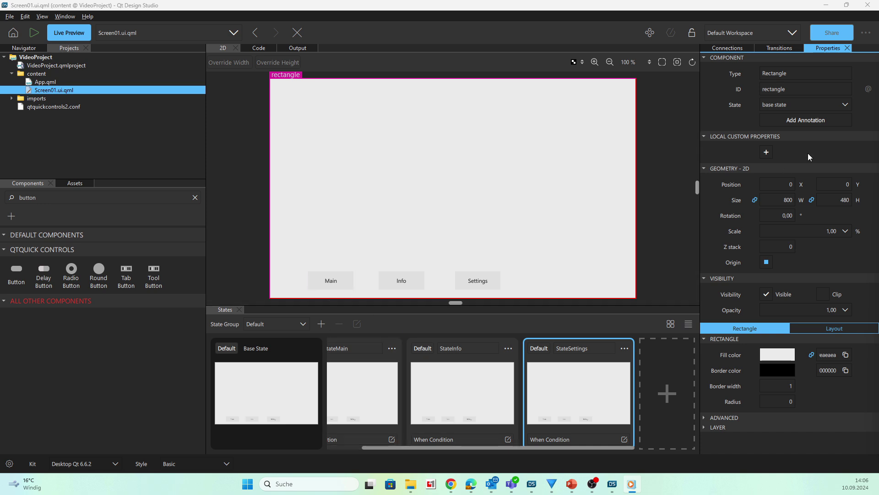
- Add a connection for buttonMain's clicked signal that changes the rectangle's state to StateMain
click(740, 50)
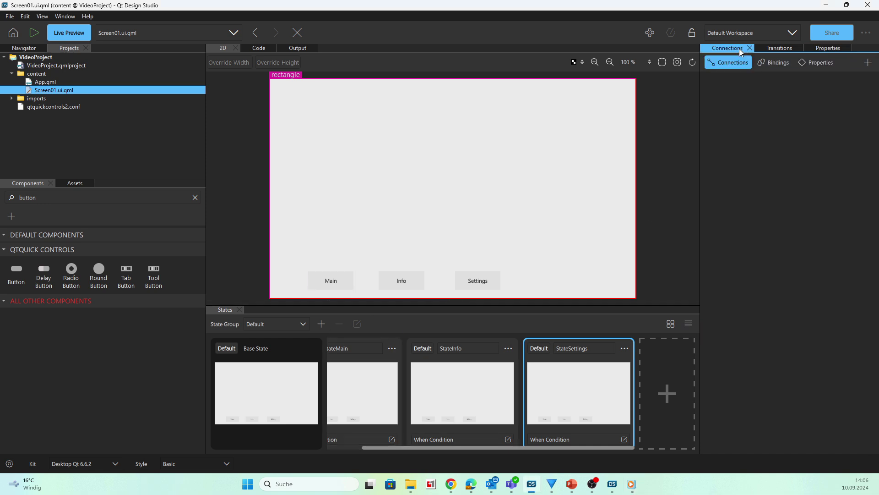
click(868, 63)
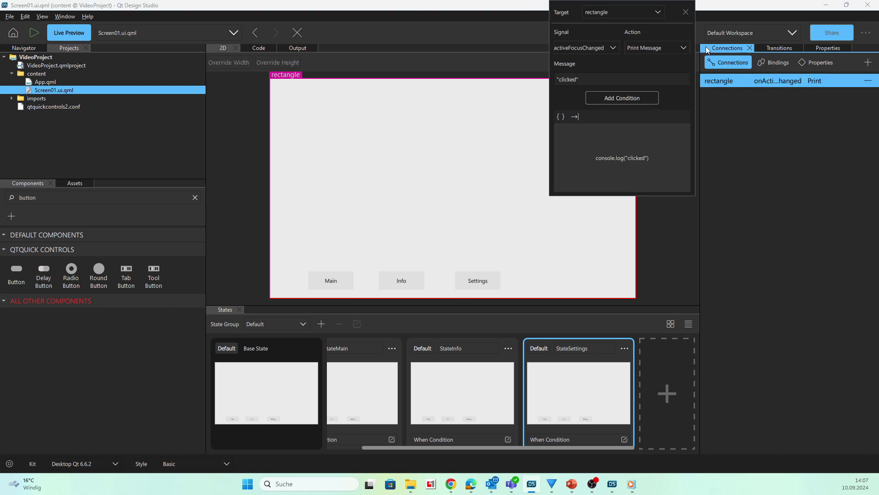
click(656, 12)
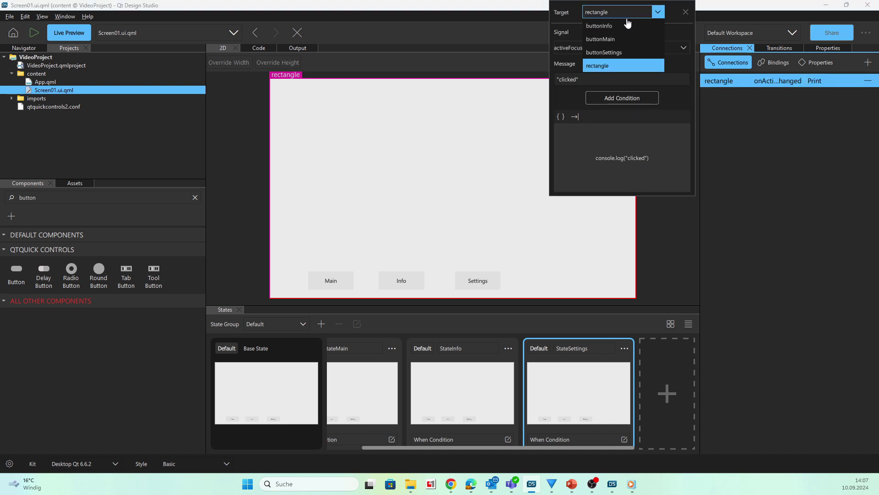
click(607, 40)
click(579, 47)
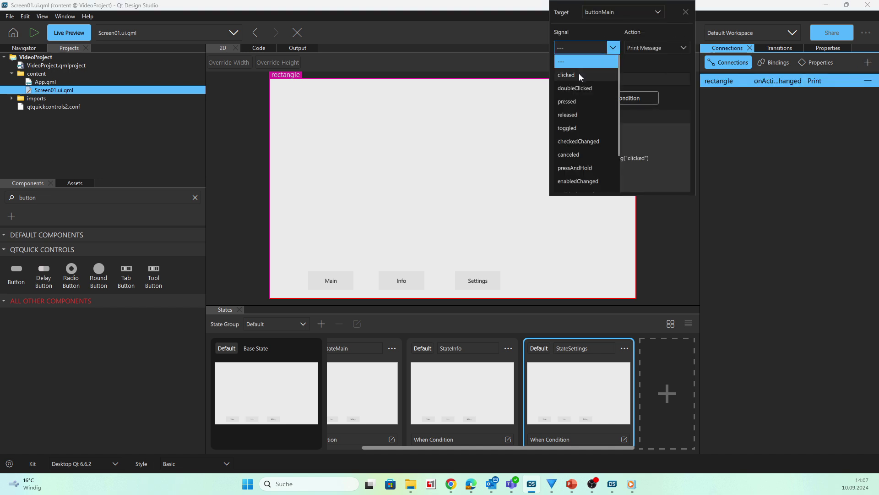
click(578, 75)
click(646, 48)
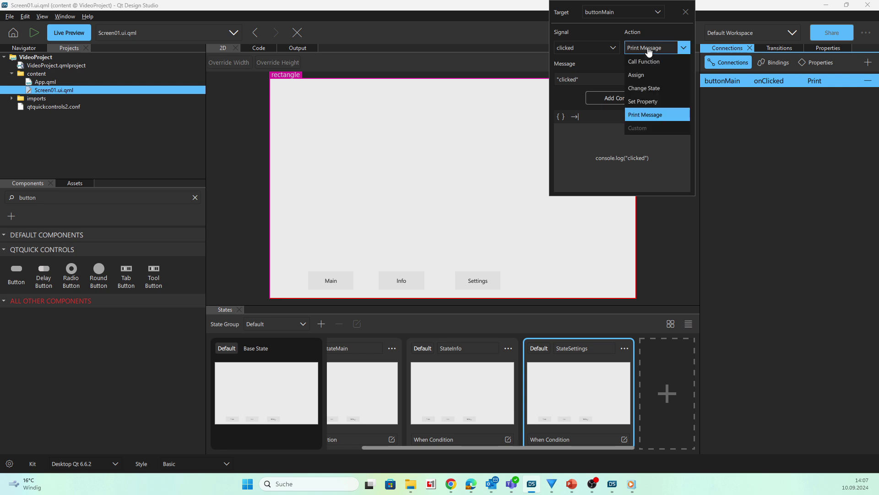
click(648, 88)
click(646, 80)
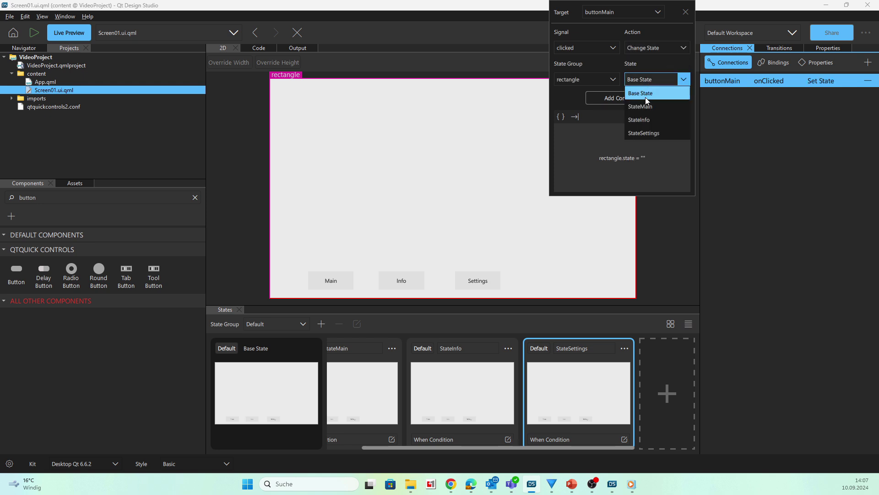
click(644, 105)
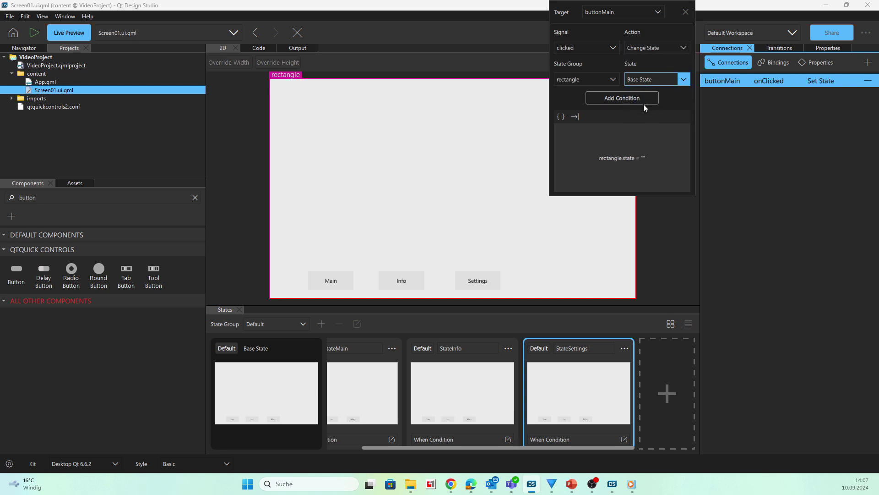
- Add a connection for buttonInfo's clicked signal that changes the rectangle's state to StateInfo
click(868, 64)
click(632, 14)
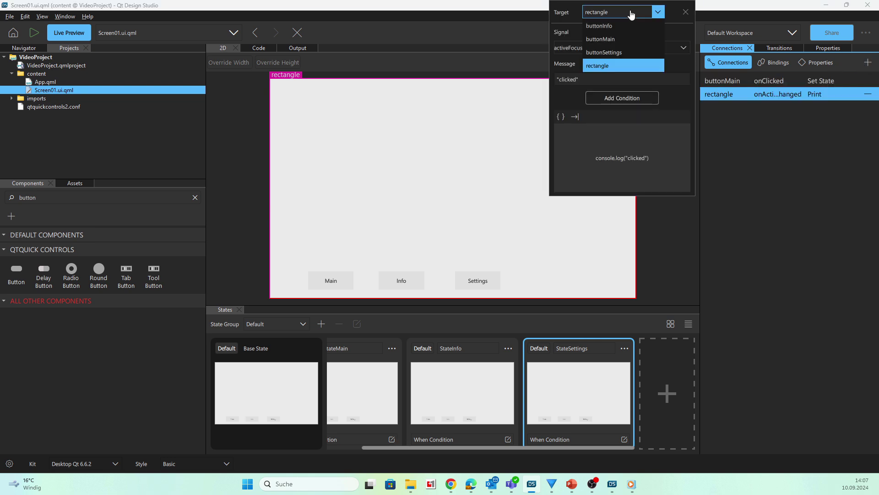
click(614, 26)
click(595, 47)
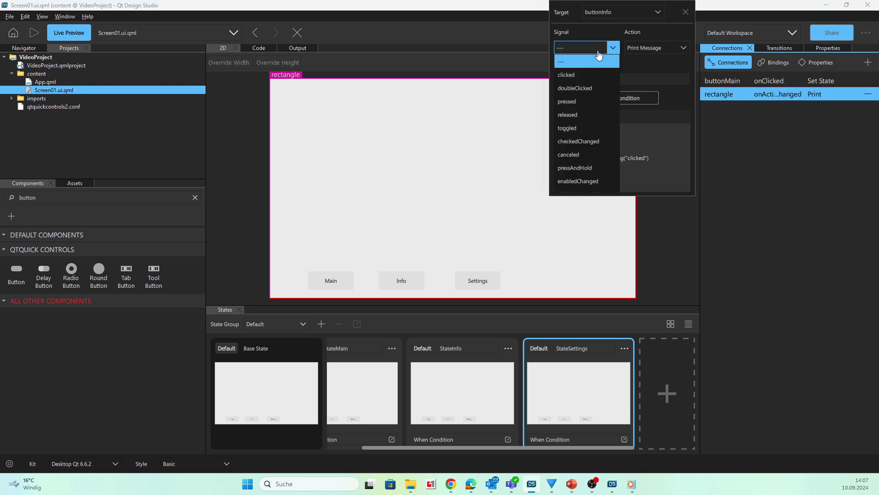
click(584, 75)
click(653, 49)
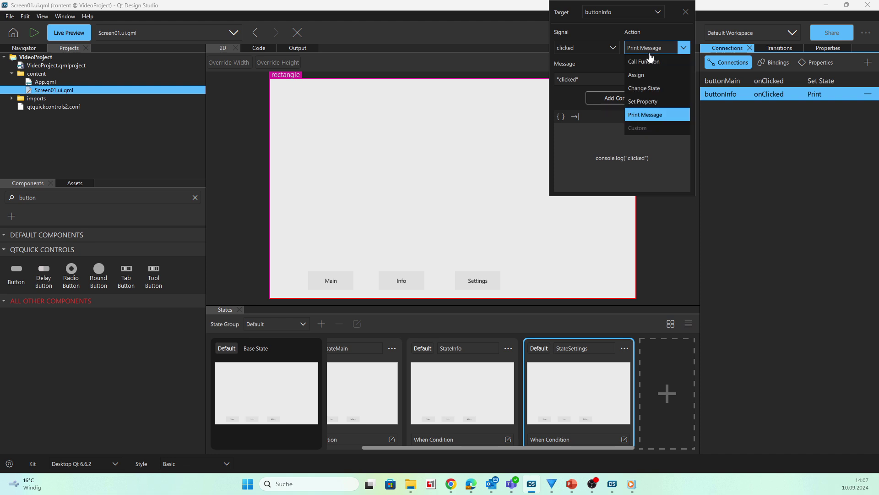
key(Escape)
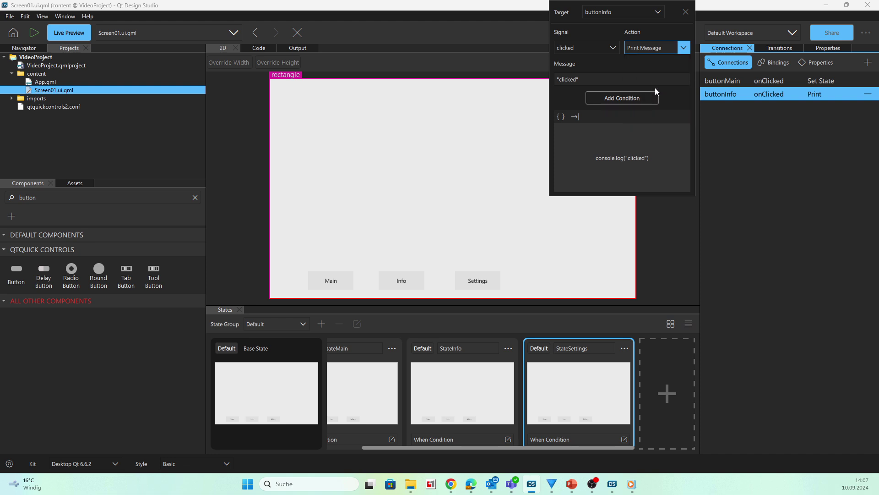
click(655, 80)
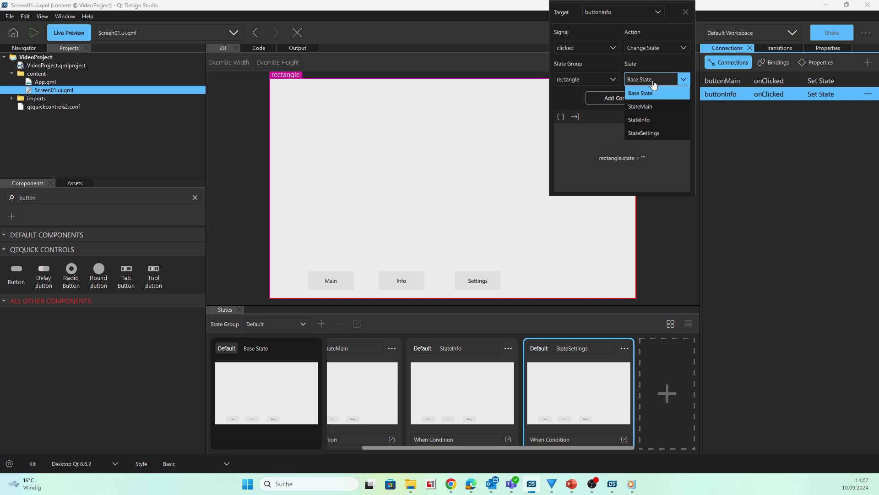
click(643, 120)
- Add a connection for buttonSettings' clicked signal that changes the rectangle's state to StateSettings
click(868, 63)
click(634, 25)
click(607, 59)
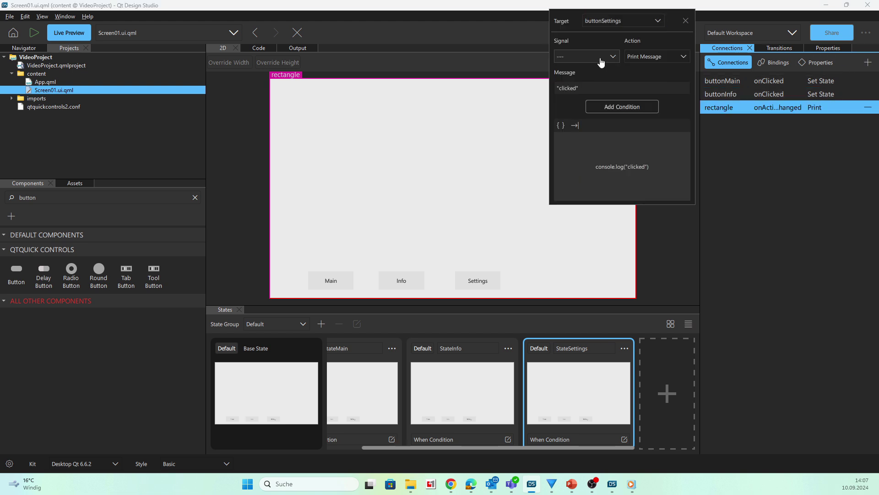
click(602, 62)
click(585, 80)
click(653, 60)
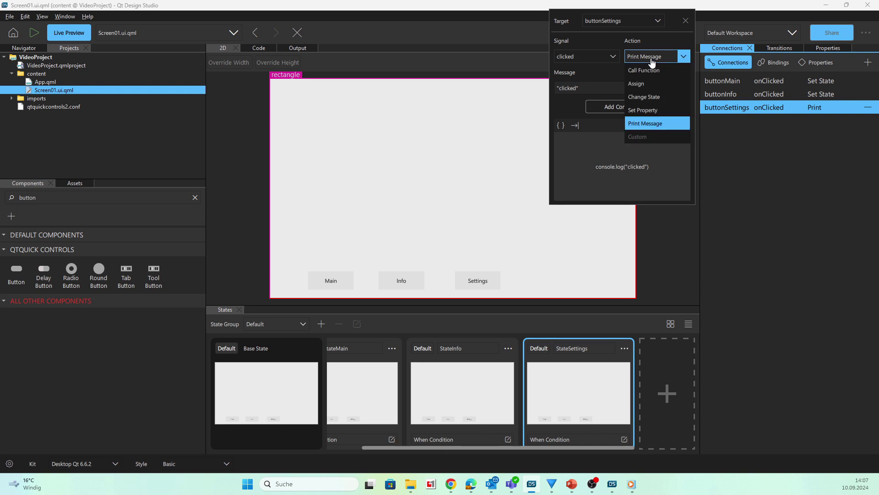
click(646, 96)
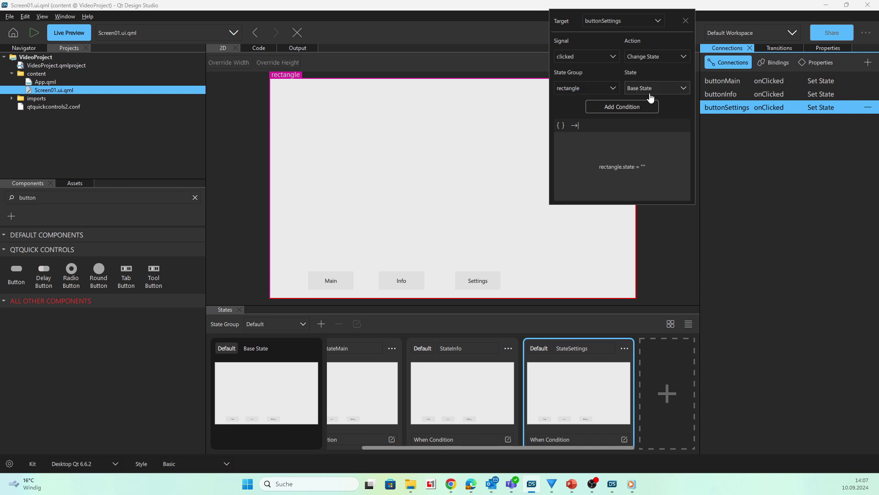
click(651, 95)
click(647, 142)
click(791, 168)
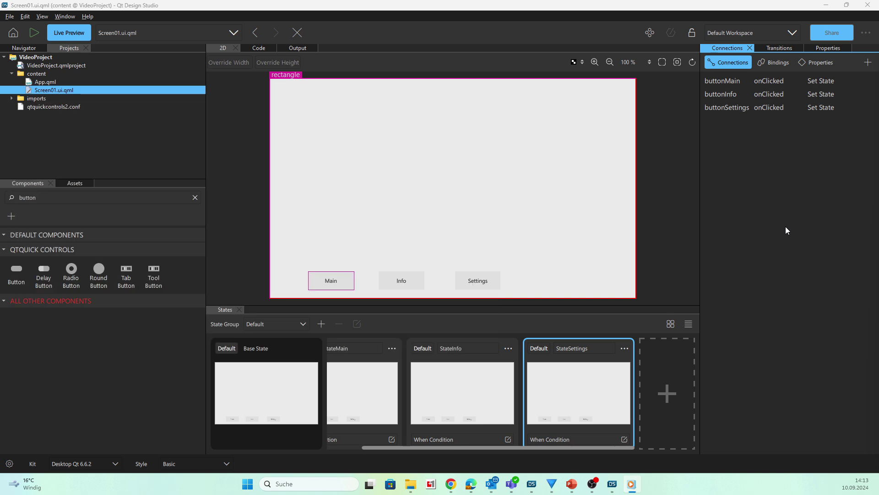
- Add a local custom property of type bool named selectMain to the rectangle
click(836, 49)
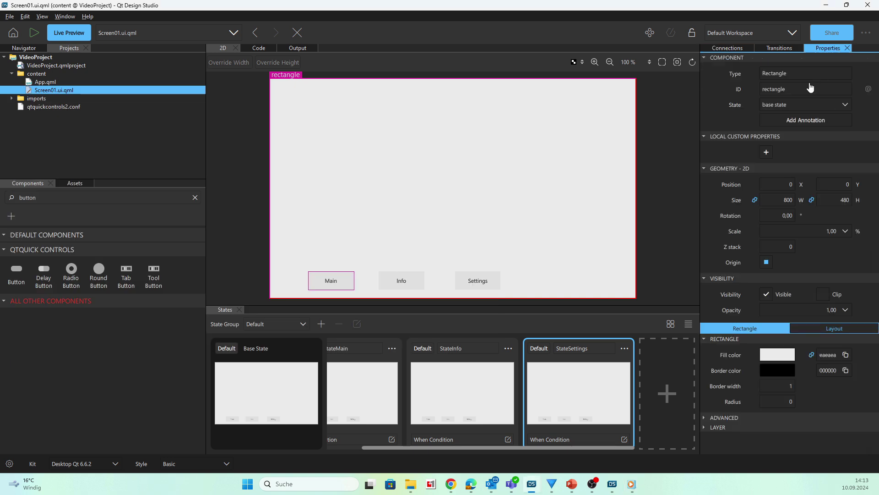
click(766, 151)
double_click(782, 107)
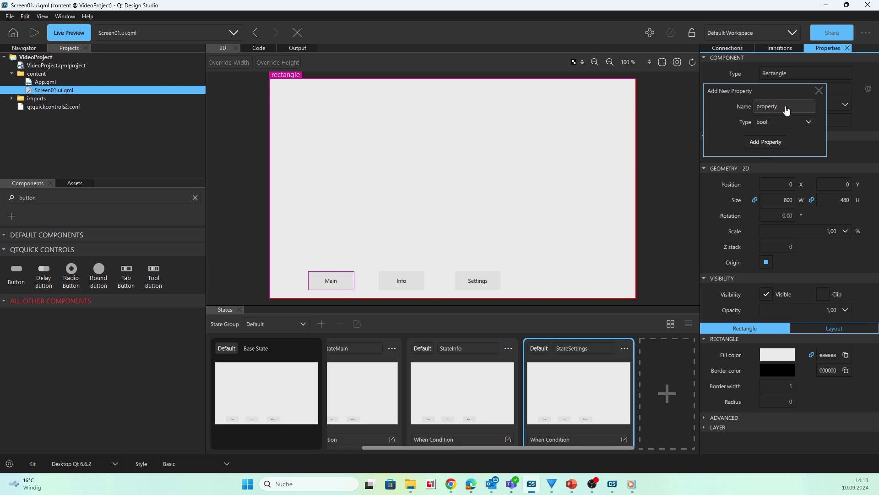
text(selec)
text(tMain)
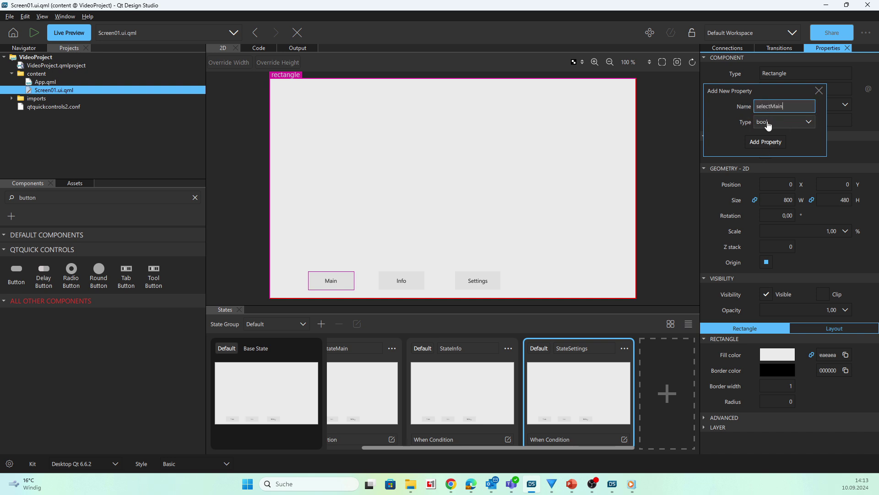
click(773, 141)
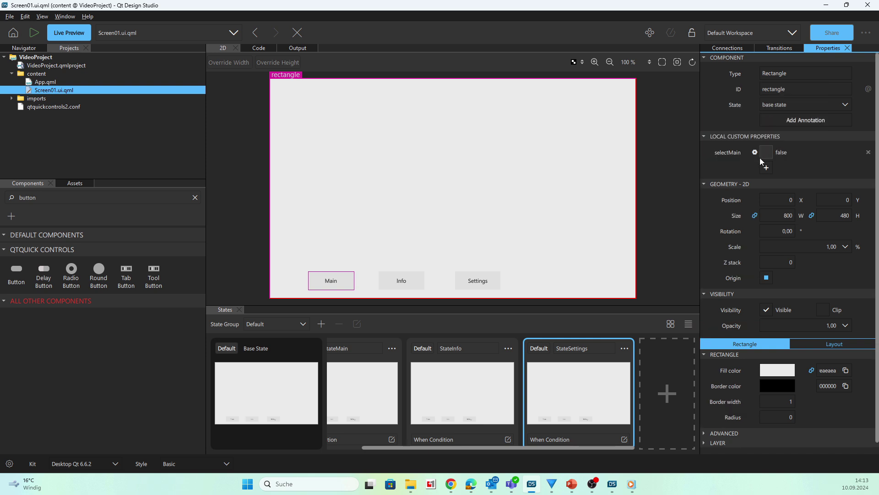
- Bind the rectangle's selectInfo property to _p1.get.bool_selectInfo
click(755, 152)
click(770, 173)
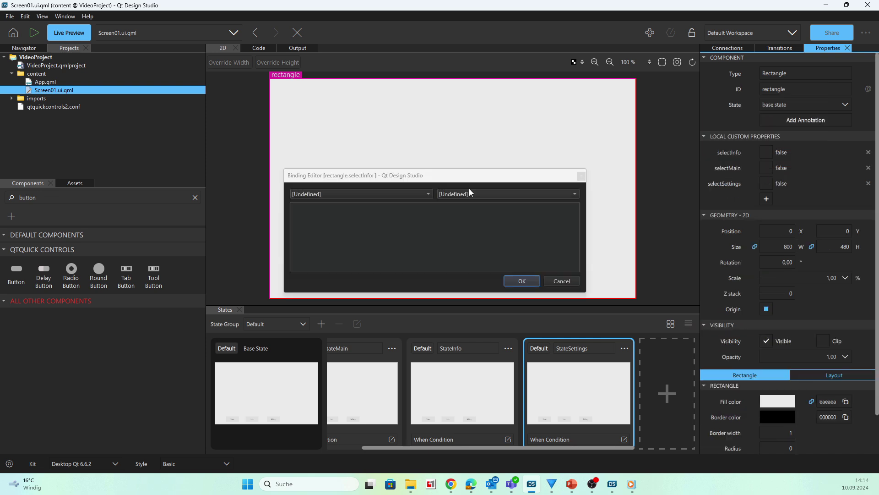
text(_p1.get.bool_selectInfo)
key(BackSpace)
key(BackSpace)
key(BackSpace)
key(BackSpace)
text(Info)
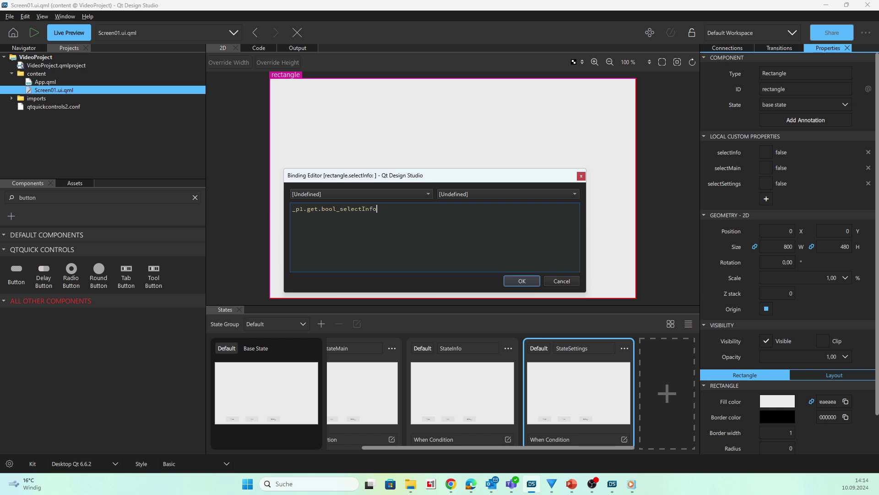
click(520, 281)
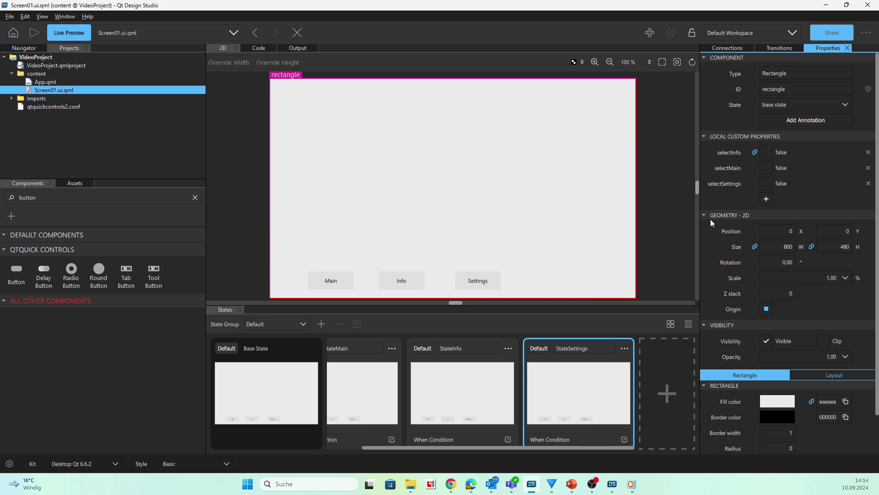
- Bind the rectangle's selectMain property to _p1.get.bool_selectMain
click(755, 168)
click(778, 183)
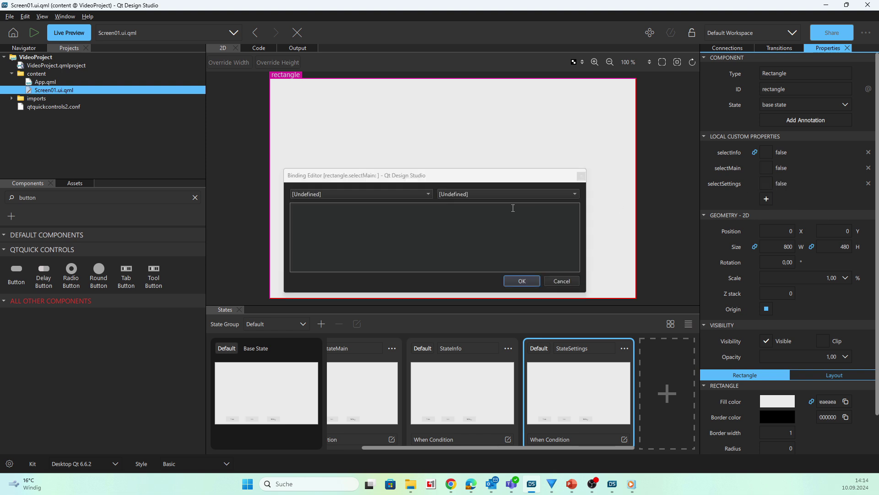
text(_p1.get.bool_selectMain)
click(520, 281)
- Bind the rectangle's selectSettings property to _p1.get.bool_selectSettings
click(755, 184)
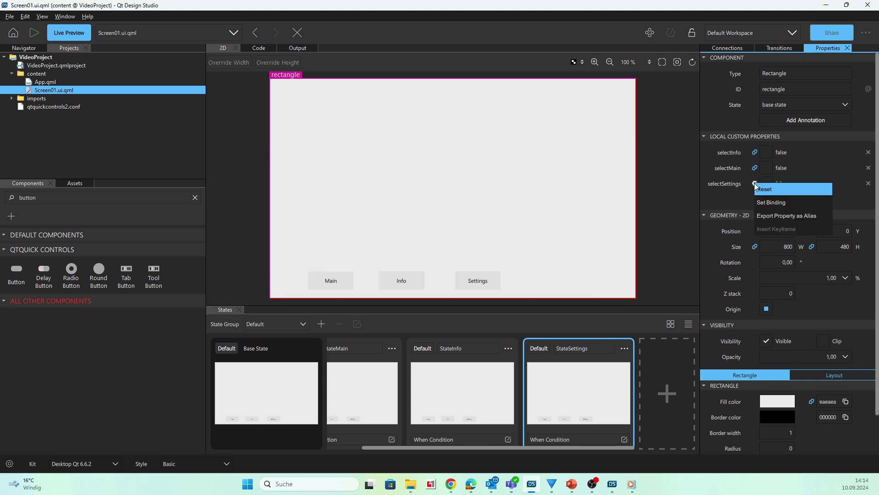
click(772, 202)
text(_p1.get.bool_selectMain)
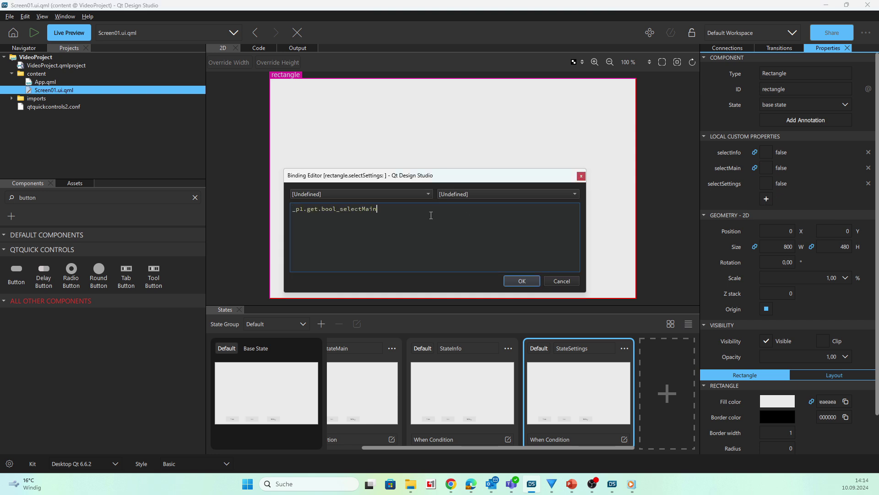
key(BackSpace)
key(BackSpace)
key(BackSpace)
key(BackSpace)
text(Settings)
click(522, 281)
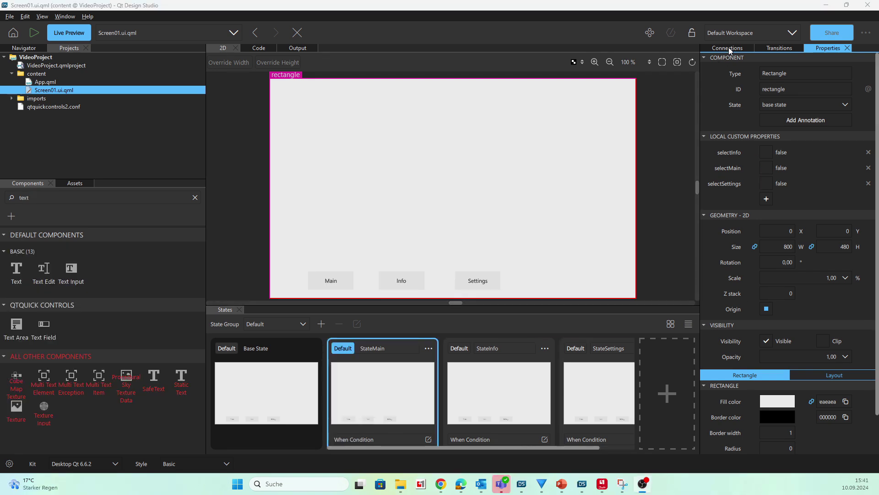
- Add a connection for the rectangle's selectMainChanged signal that changes the rectangle's state to StateMain
click(729, 47)
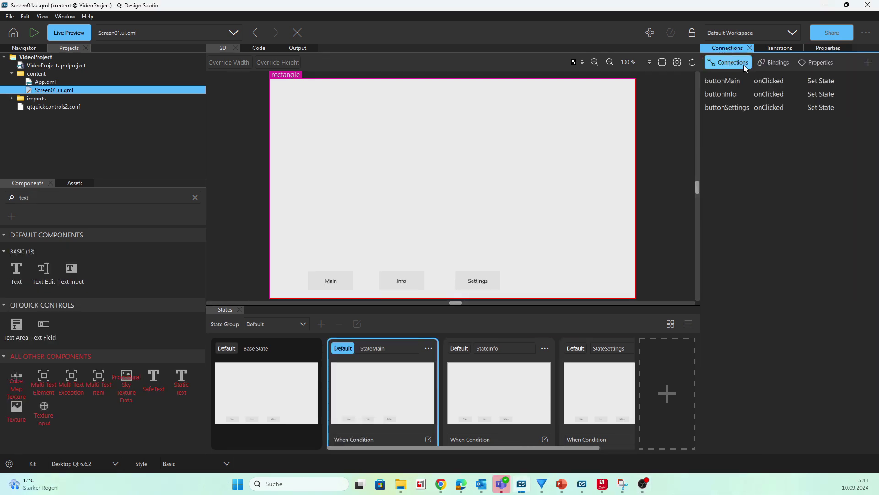
click(868, 62)
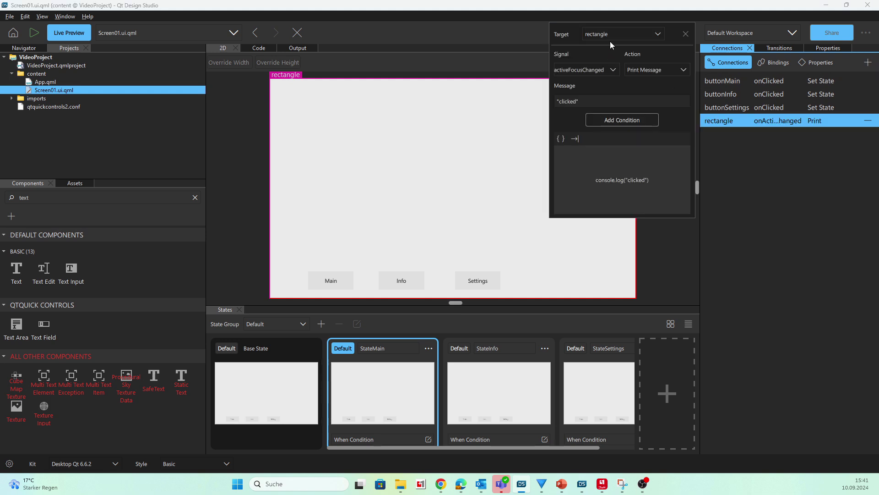
click(597, 71)
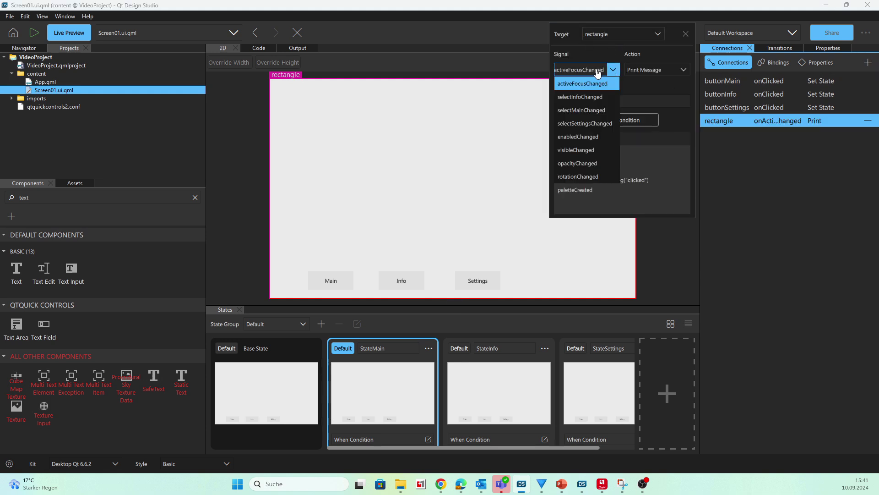
click(582, 110)
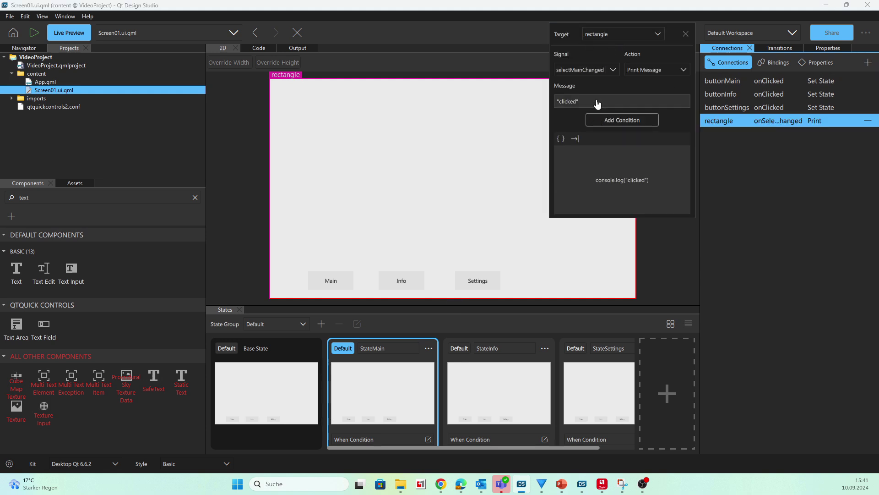
click(651, 75)
click(646, 110)
click(648, 105)
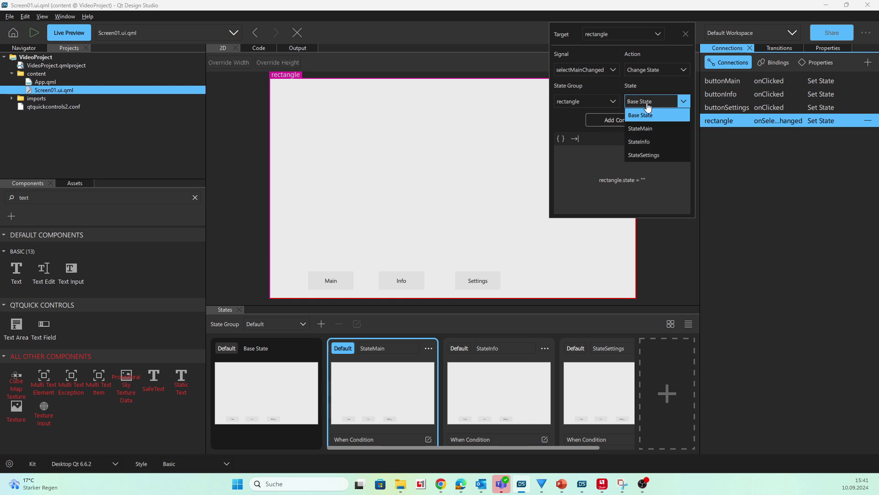
click(648, 127)
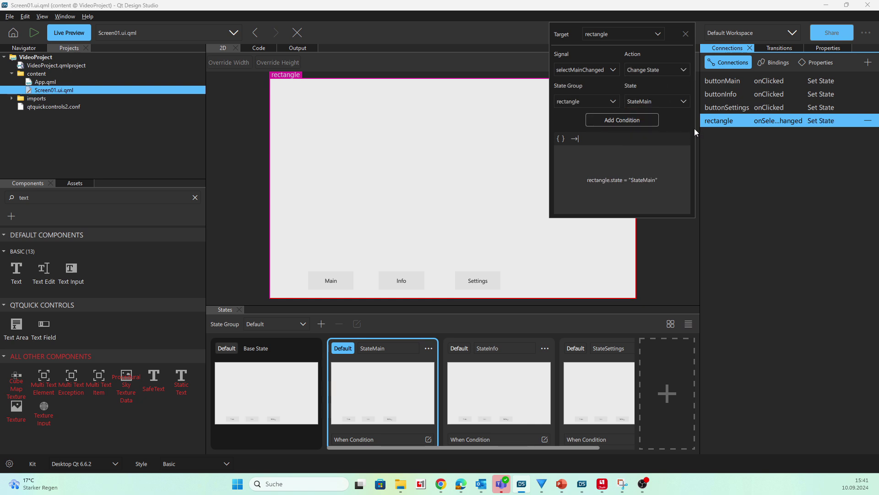
- Add a connection for the rectangle's selectInfoChanged signal that changes the rectangle's state to StateInfo
click(868, 63)
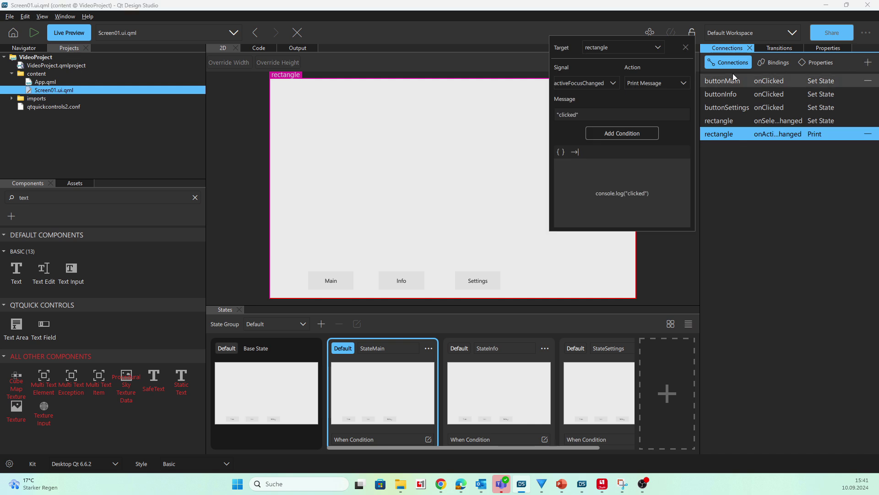
click(604, 83)
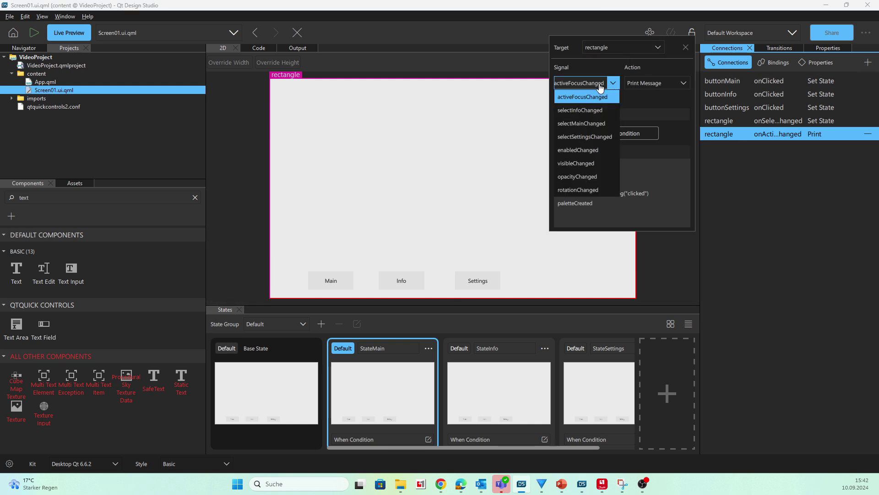
click(588, 109)
click(650, 83)
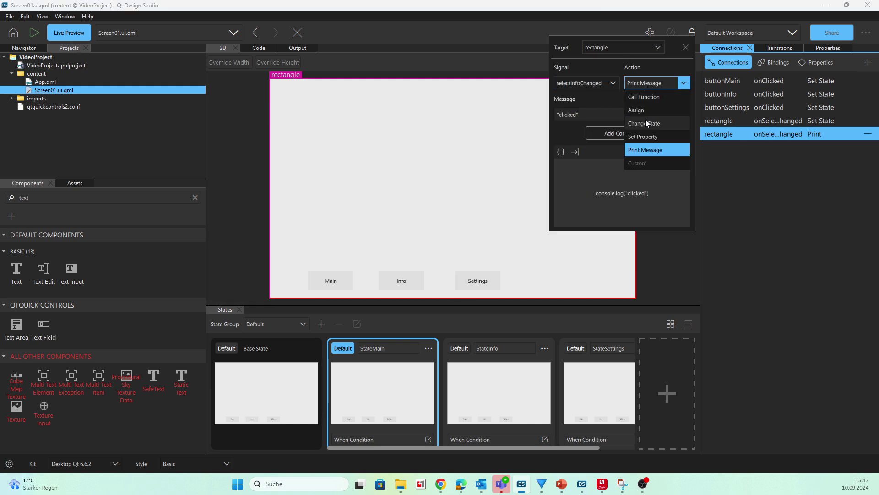
click(646, 123)
click(644, 114)
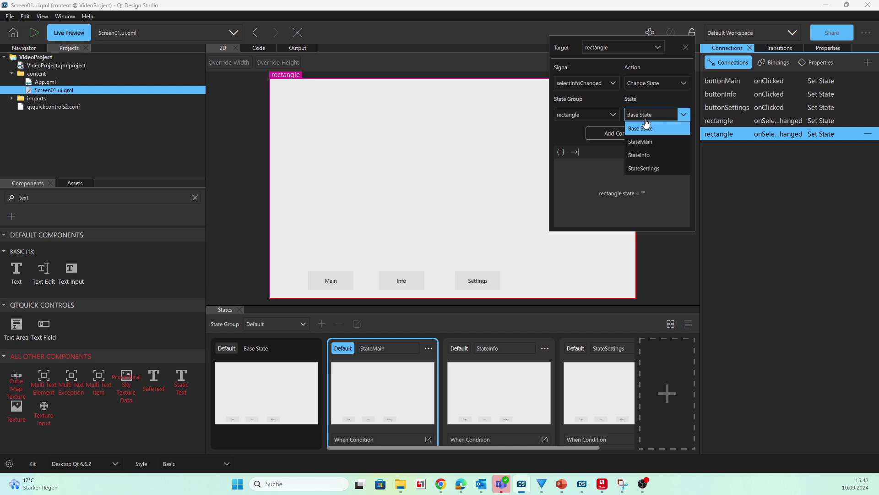
click(645, 155)
click(865, 67)
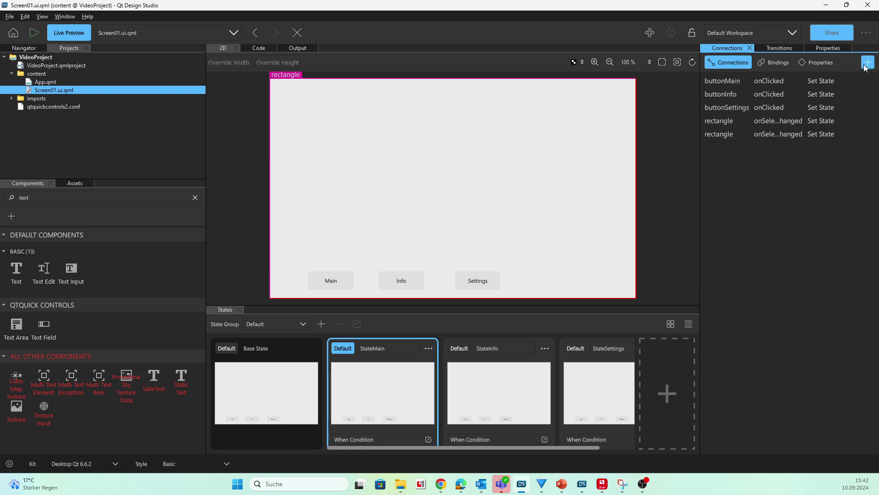
- Add a connection for the rectangle's selectSettingsChanged signal that changes the rectangle's state to StateSettings
click(865, 67)
click(608, 98)
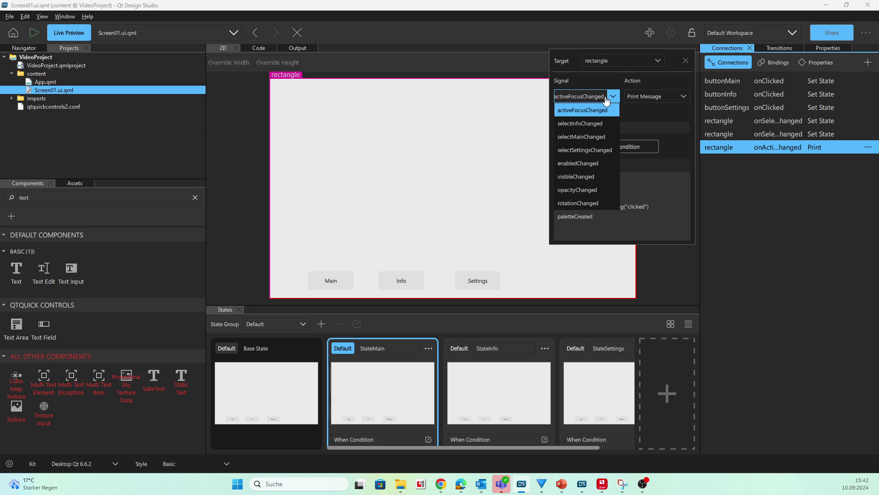
click(589, 150)
click(657, 97)
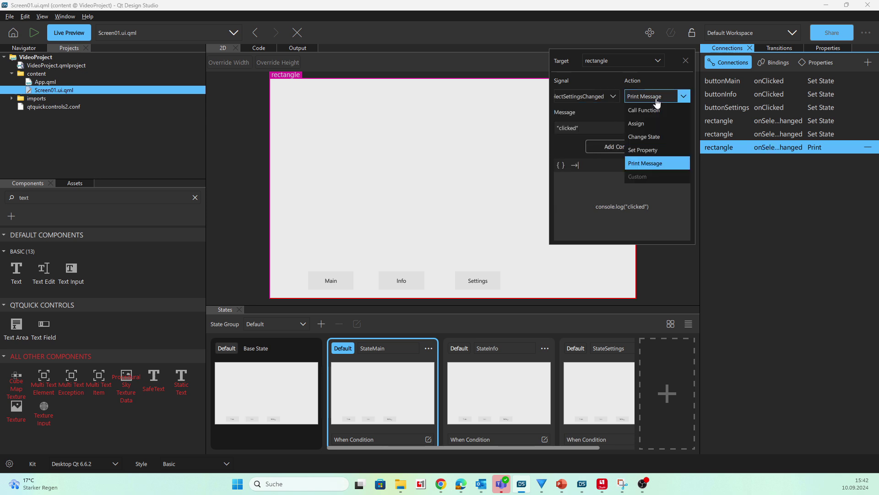
click(646, 136)
click(649, 128)
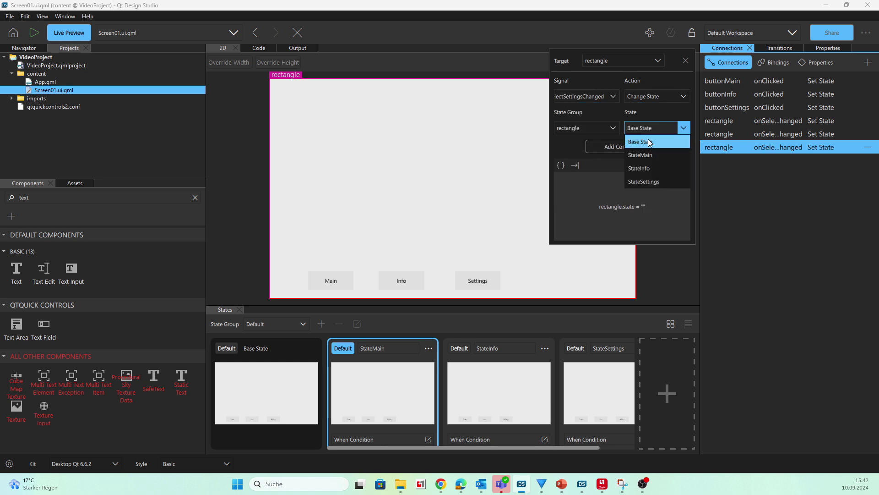
click(648, 182)
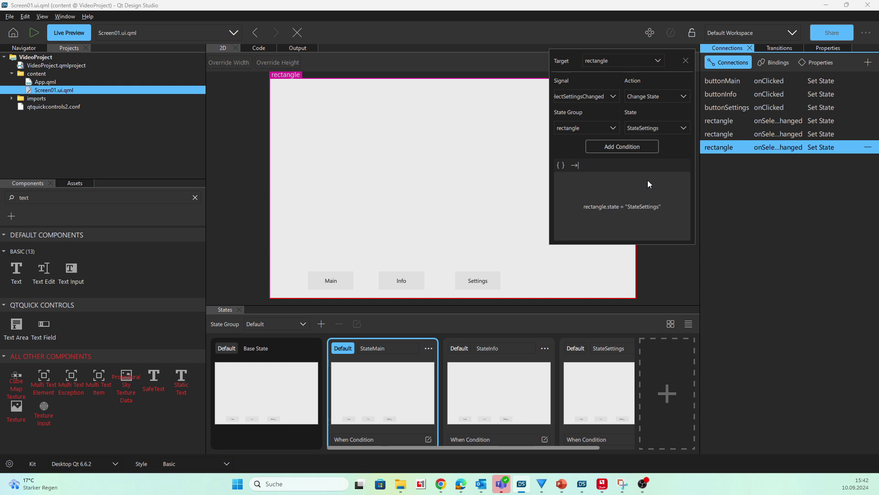
- Add a Text component in the upper-left area of the rectangle, at about X 76, Y 160
click(781, 187)
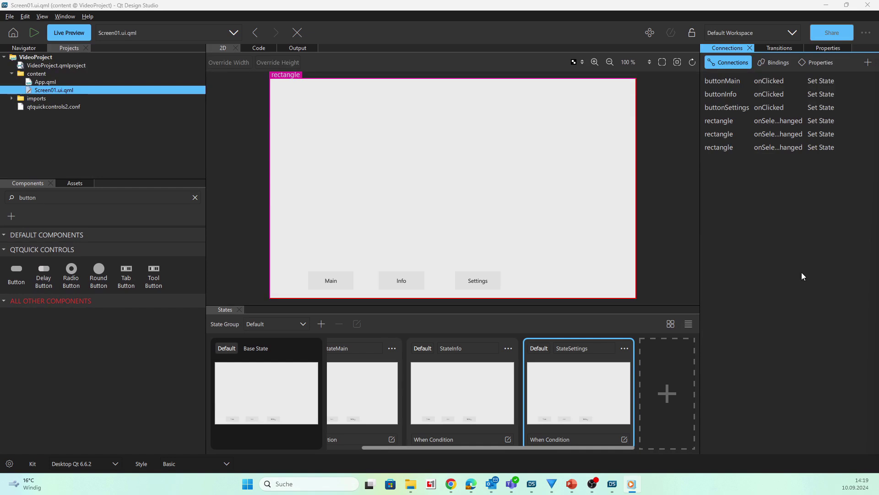
click(195, 197)
text(text)
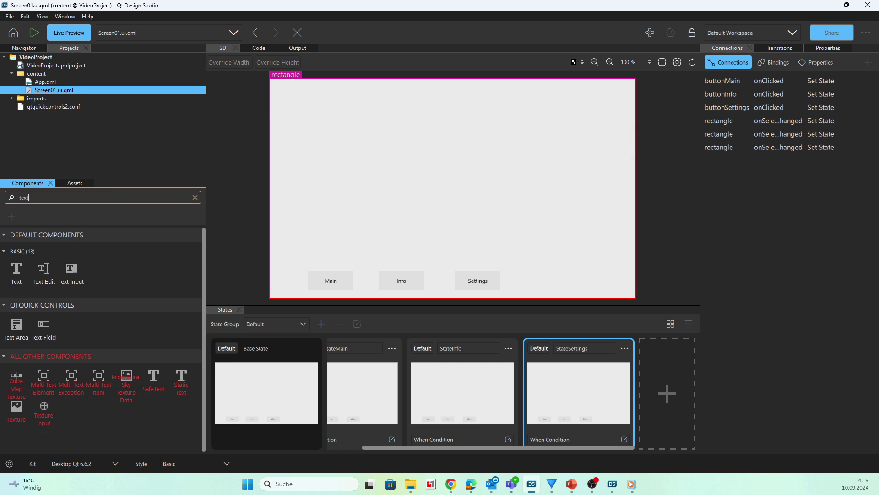
drag(16, 268, 309, 157)
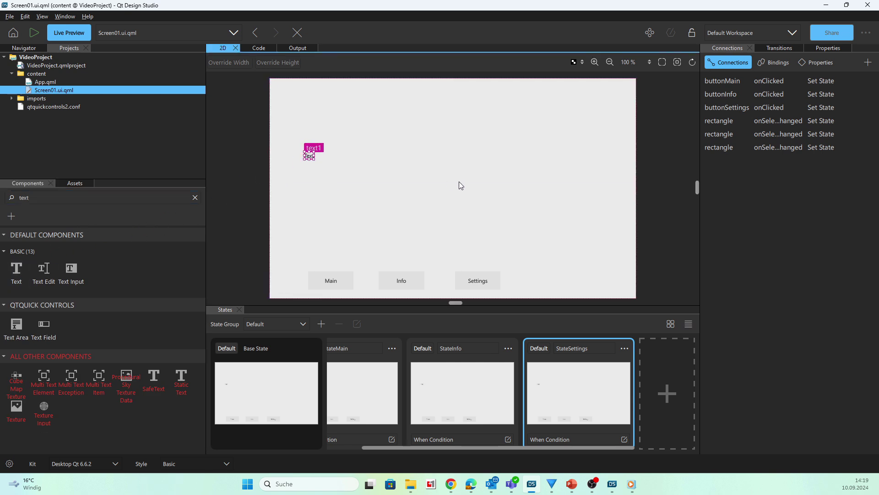
scroll(460, 186, down, 1)
- Bind the text property of text1 to _p1.get.string_dateTime, replacing the default qsTr expression
click(834, 49)
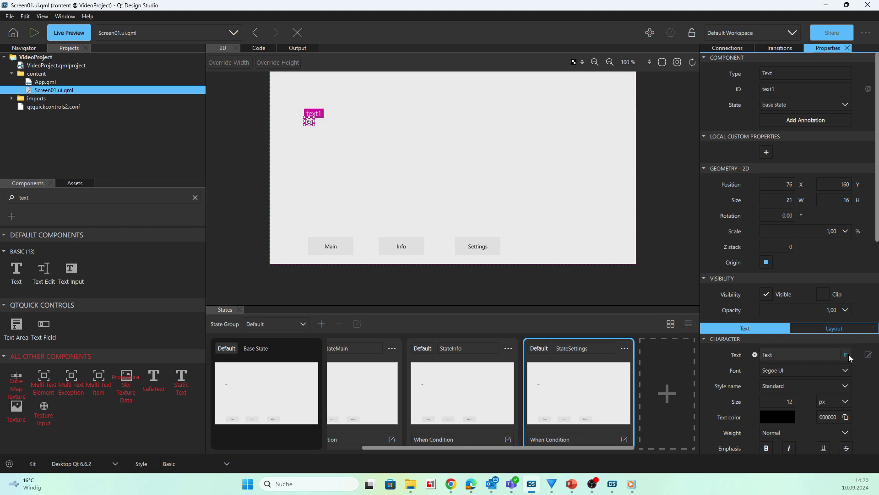
click(756, 355)
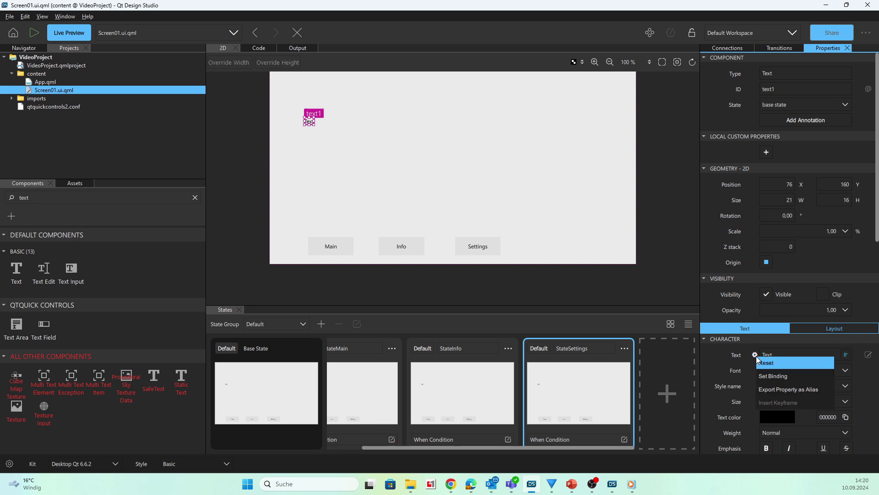
click(772, 376)
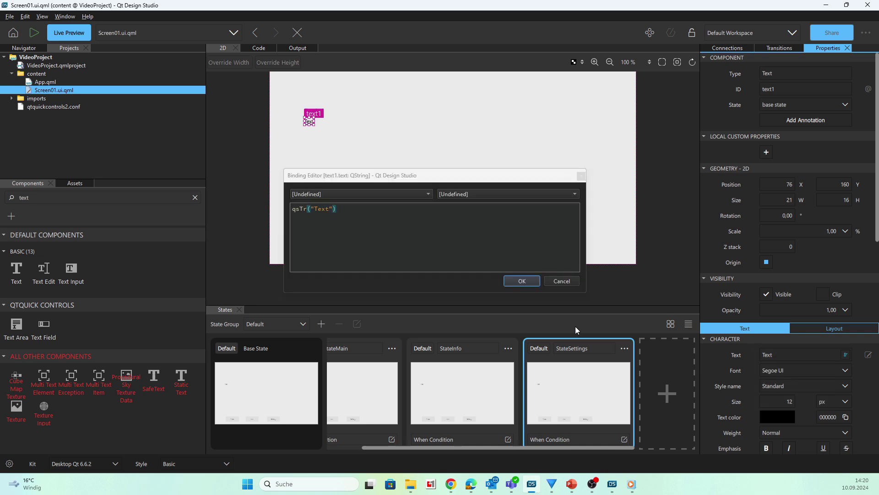
drag(355, 219, 285, 209)
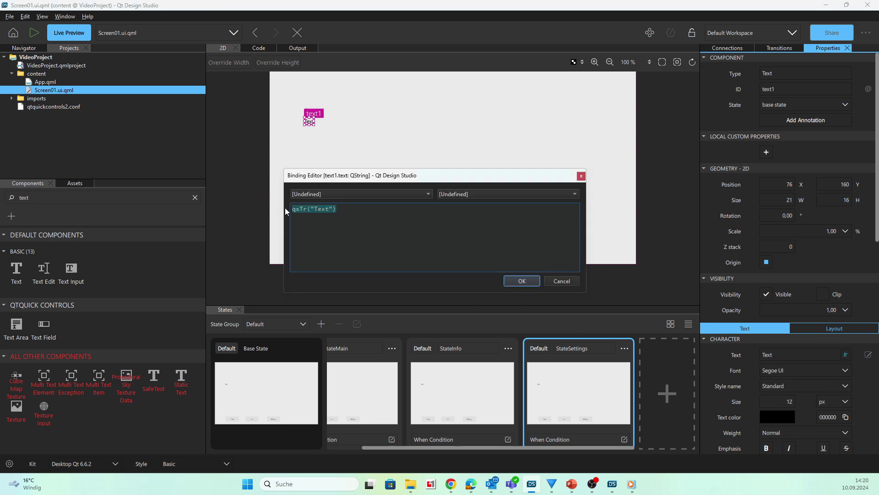
text(_p1.get.string_dateTime)
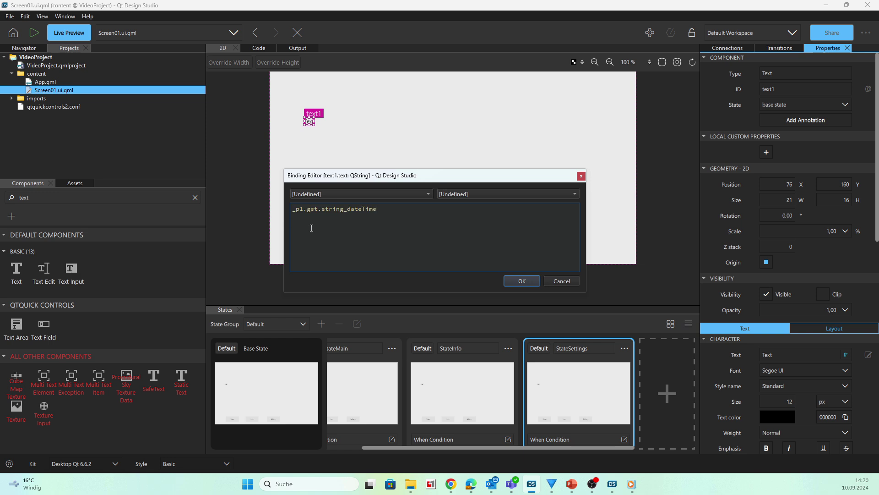
key(BackSpace)
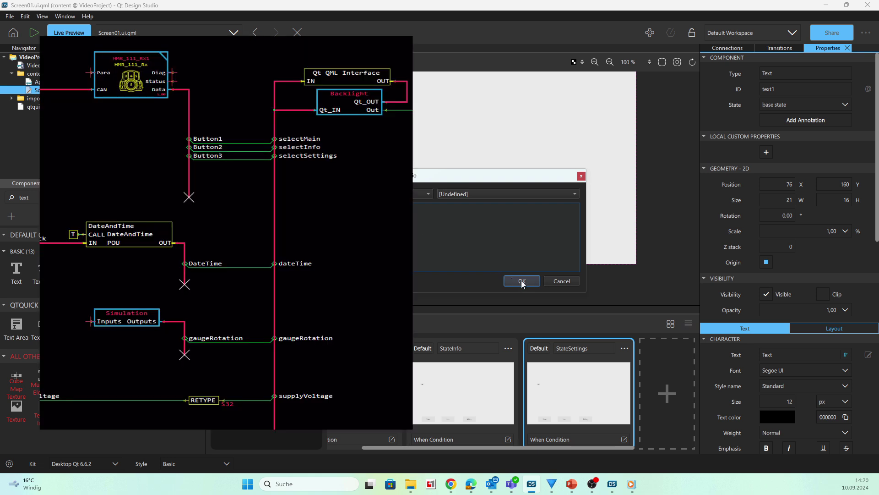
click(522, 282)
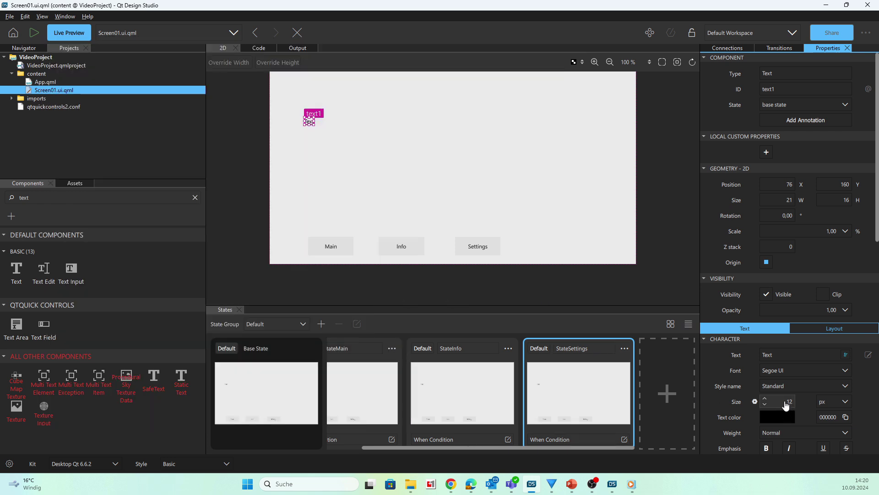
- Set the font size of text1 to 45 px with StateSettings active
drag(786, 404, 790, 403)
click(790, 403)
scroll(790, 402, up, 1)
key(BackSpace)
text(45)
key(Return)
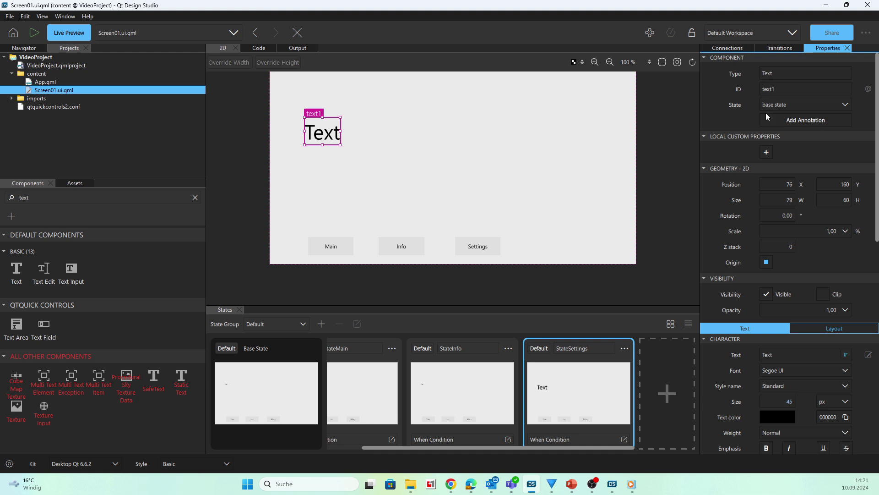
- Add a local custom property named dateTime of type string to text1
click(766, 153)
drag(785, 112, 755, 110)
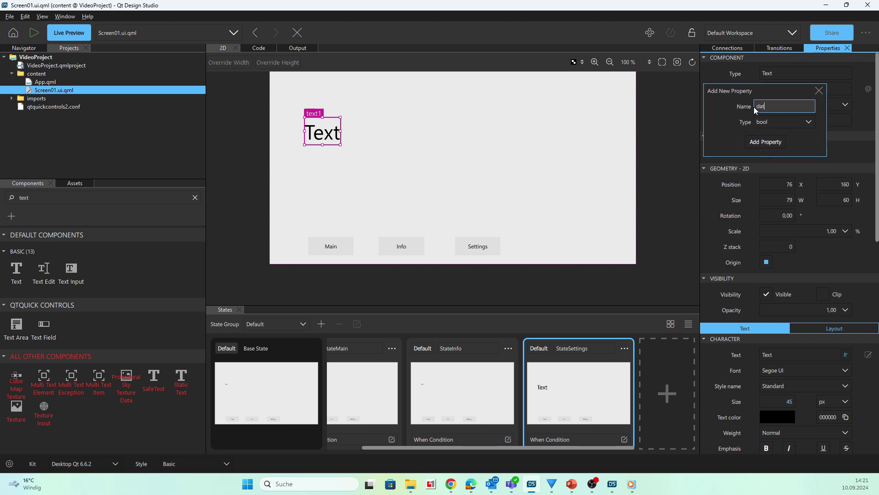
text(dateTime)
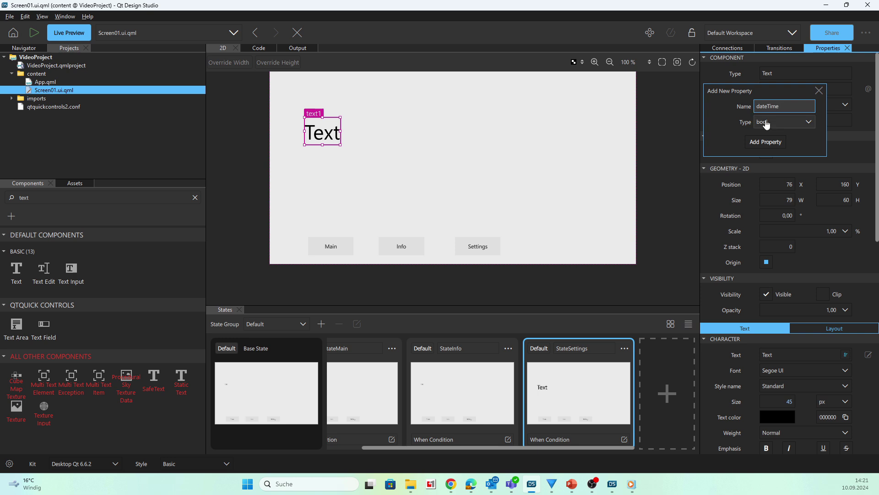
click(779, 122)
click(764, 172)
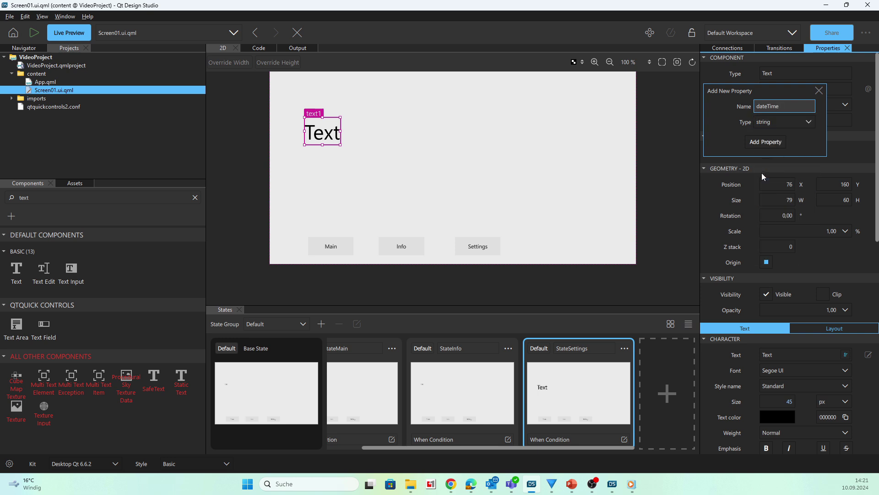
click(766, 142)
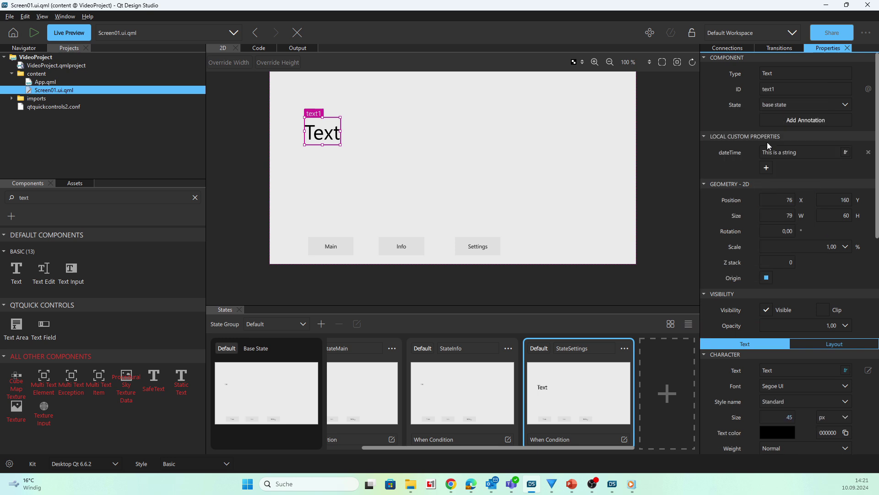
- Bind the custom dateTime property of text1 to _p1.get.string_dateTime
click(755, 155)
click(774, 169)
click(429, 212)
text(_p1.get.string_dateTime)
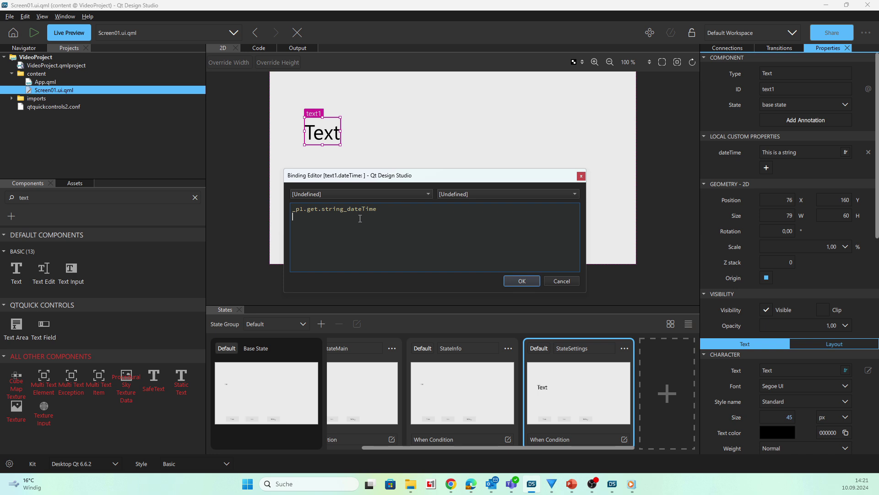
click(523, 281)
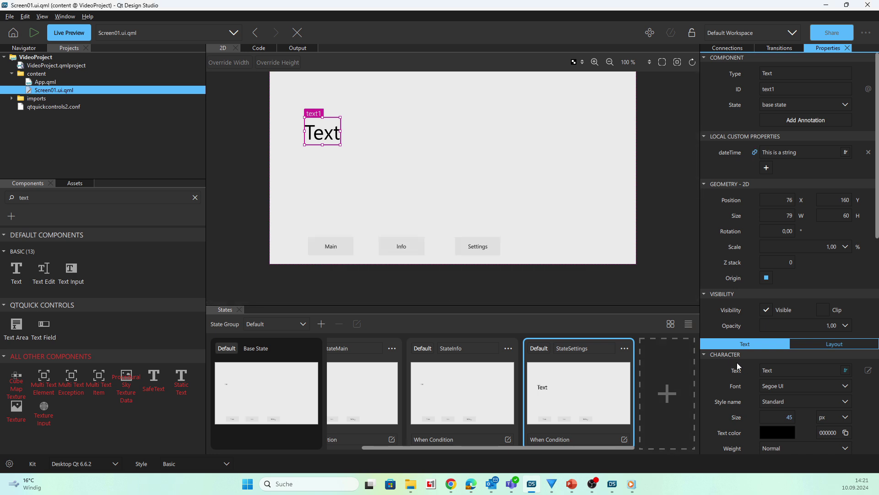
- Replace the binding of text1's text property with its own custom property, text1.dateTime
click(754, 371)
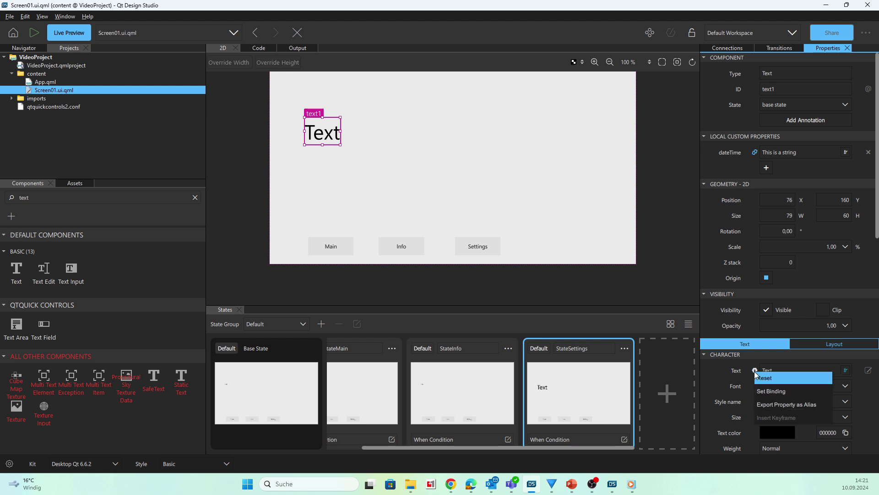
click(767, 391)
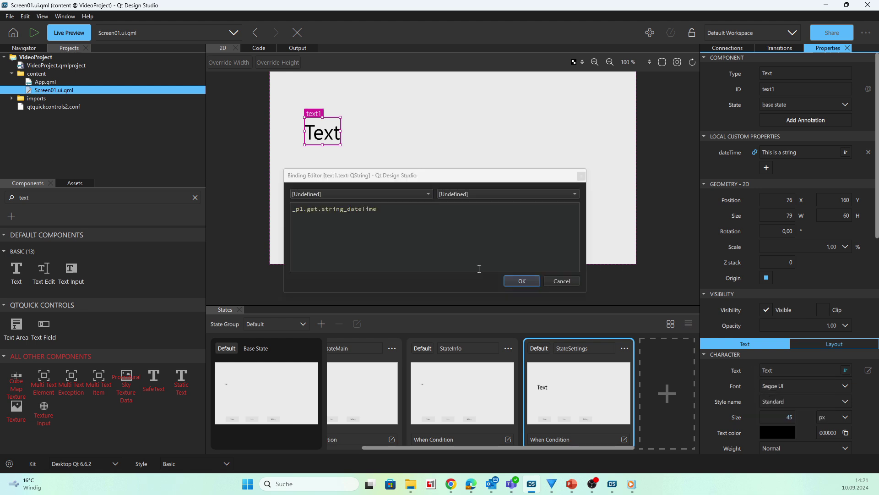
drag(387, 214, 259, 207)
key(BackSpace)
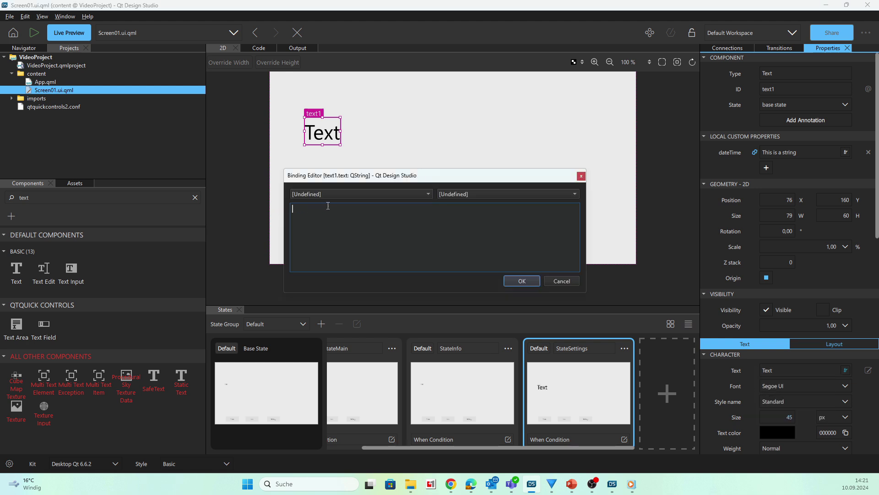
click(332, 193)
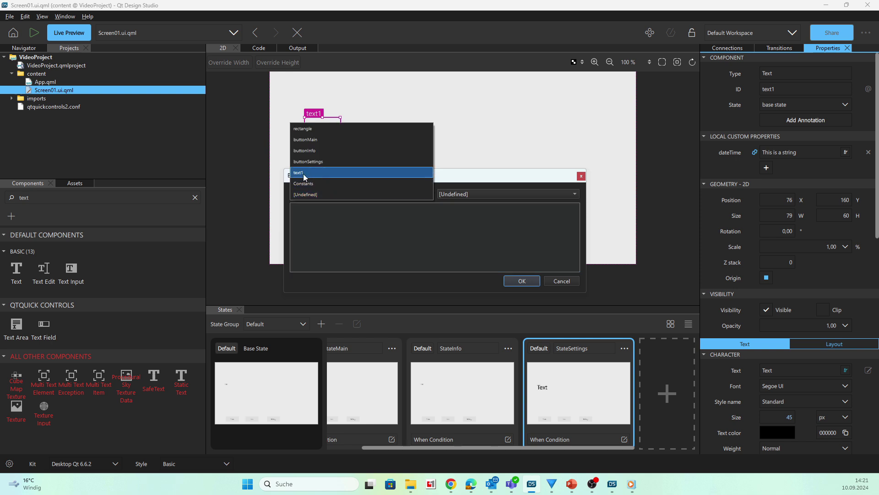
click(304, 176)
click(334, 210)
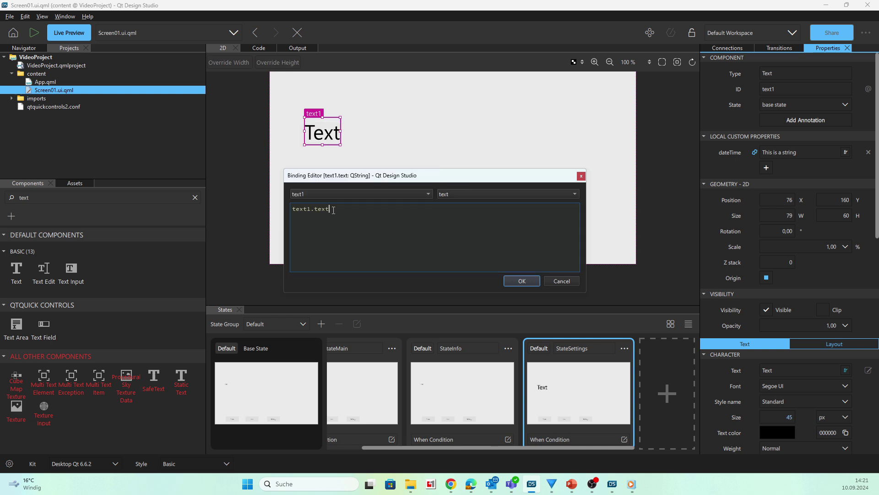
key(BackSpace)
key(BackSpace)
key(BackSpace)
key(BackSpace)
text(date)
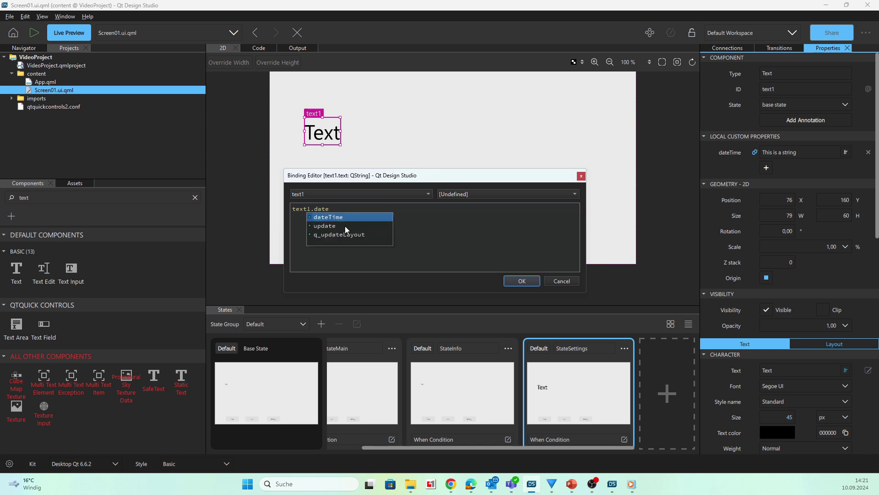
click(338, 216)
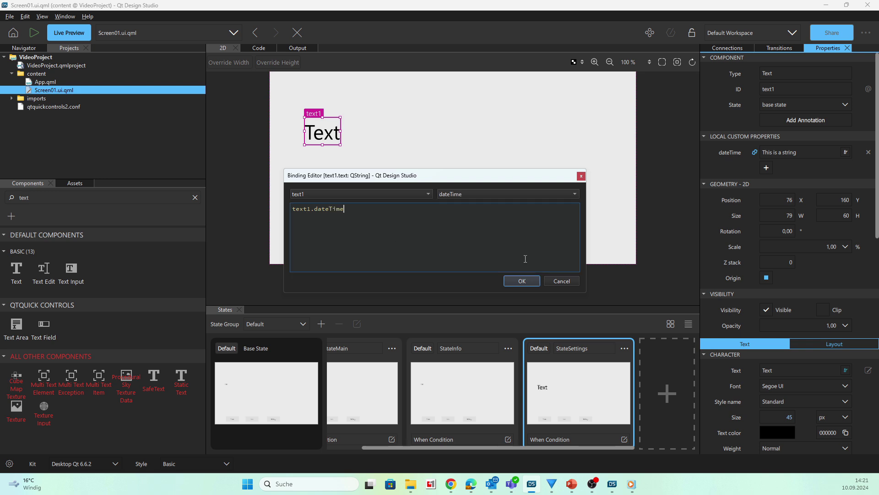
click(523, 281)
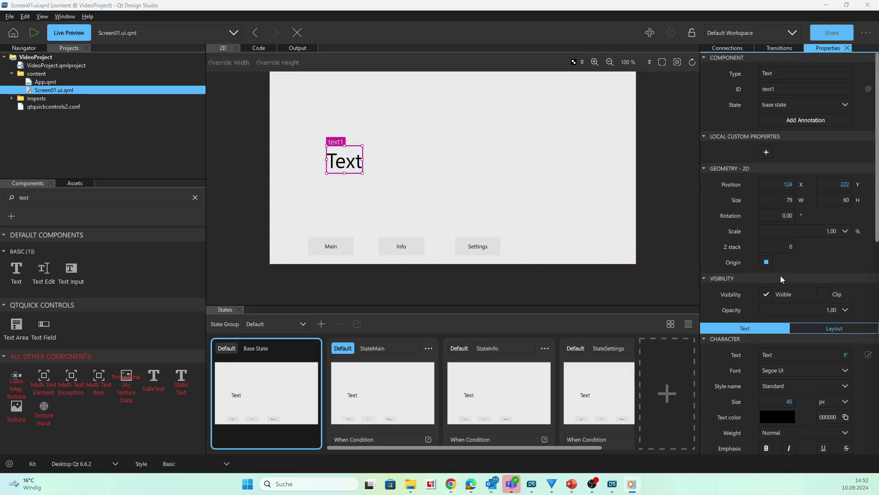
click(756, 356)
click(779, 367)
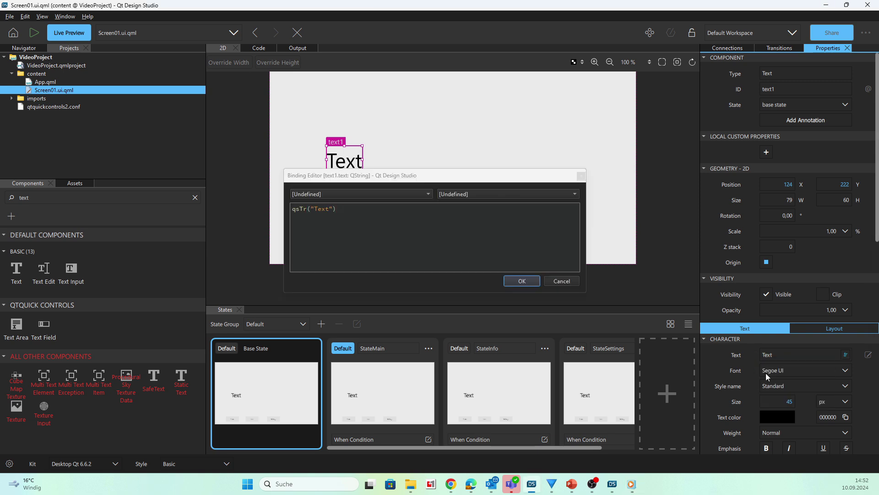
key(ctrl+a)
key(ctrl+v)
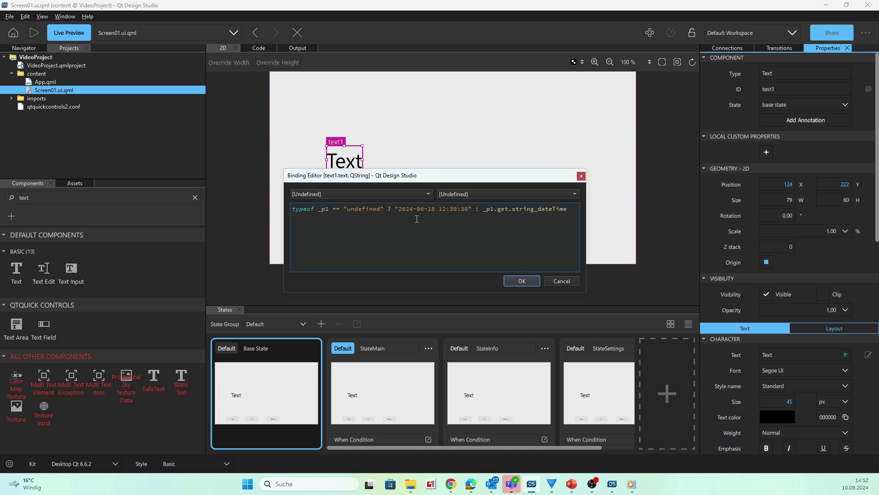
click(523, 280)
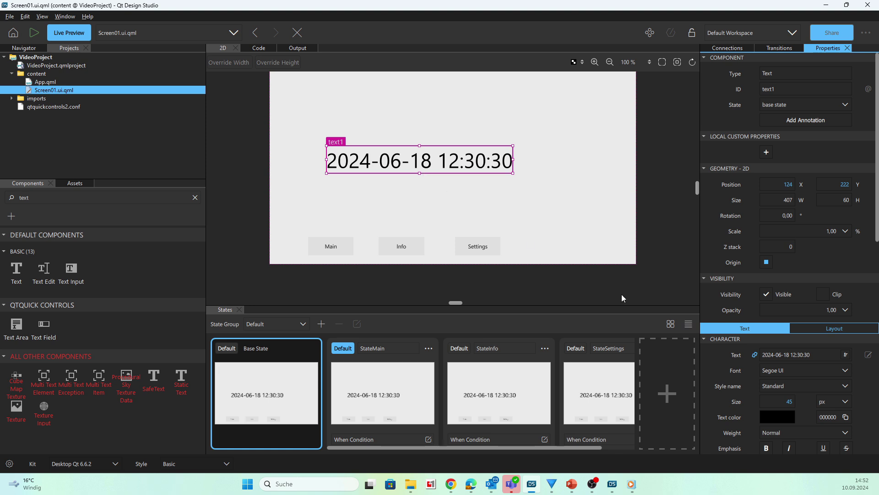
- Review the conditional binding expression of text1's text property and keep it
click(755, 355)
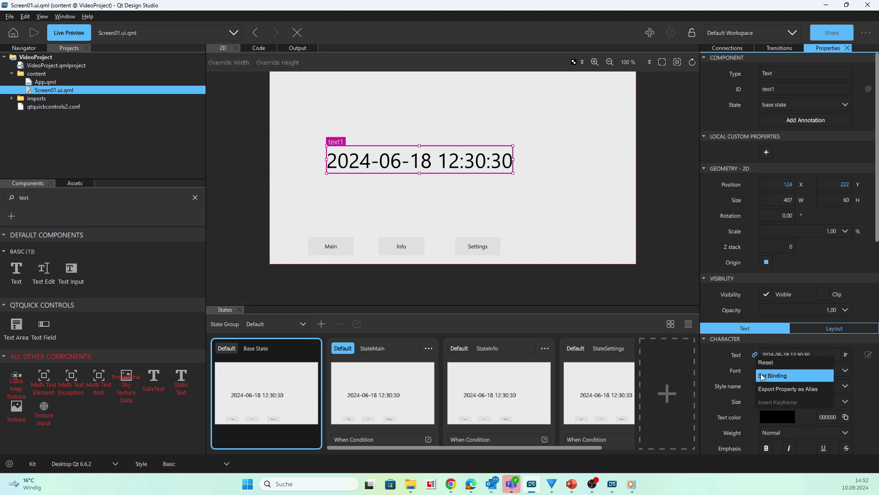
click(762, 376)
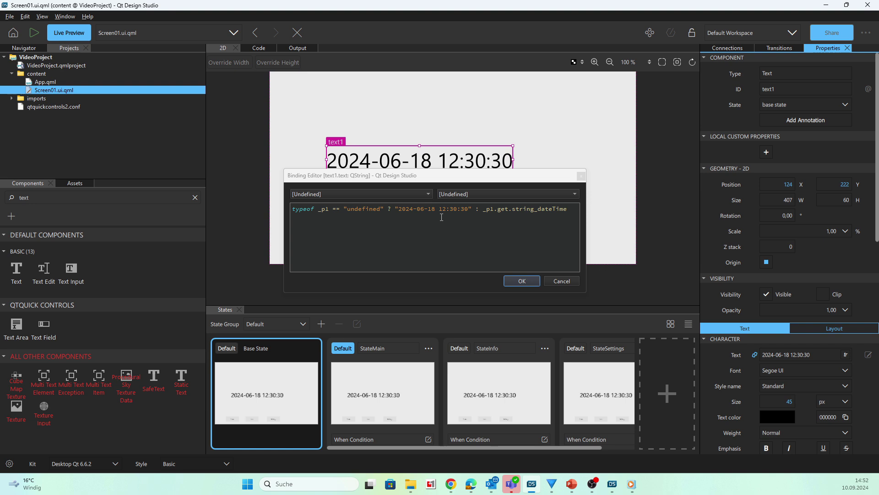
click(522, 281)
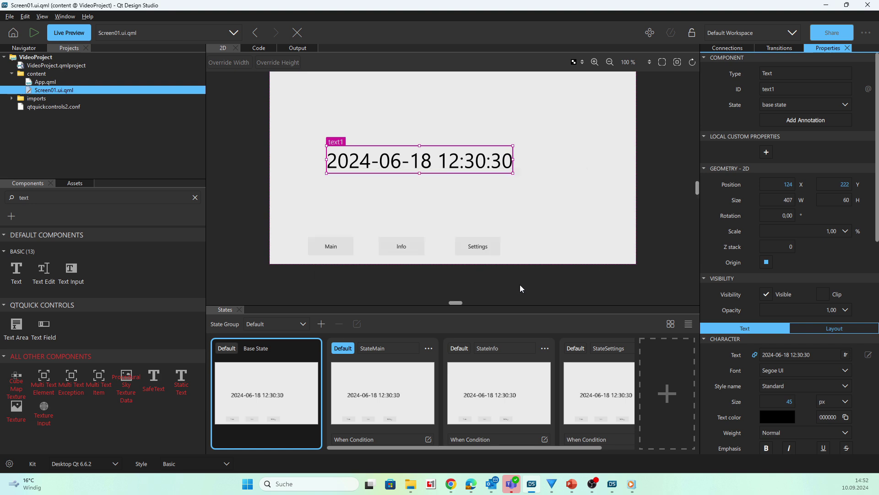
- Go through the StateMain, StateInfo and StateSettings states, and move the date-time text to the rectangle's upper-left corner in StateMain
click(381, 378)
click(478, 385)
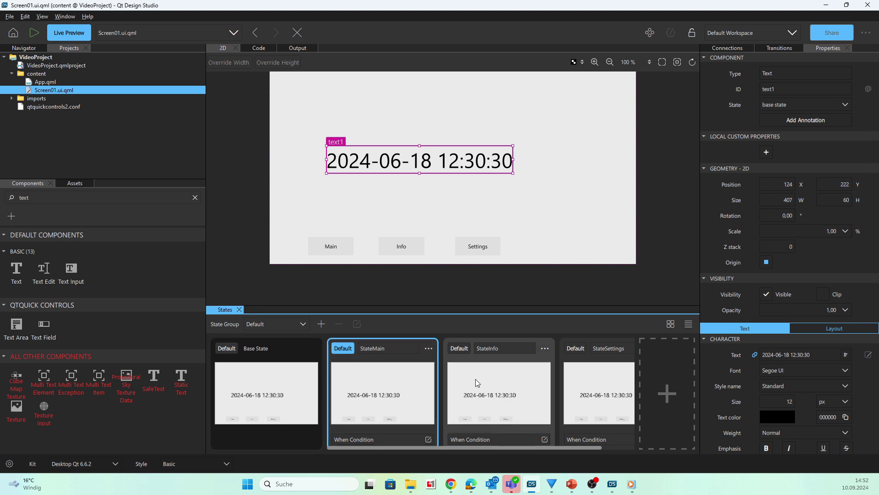
click(592, 370)
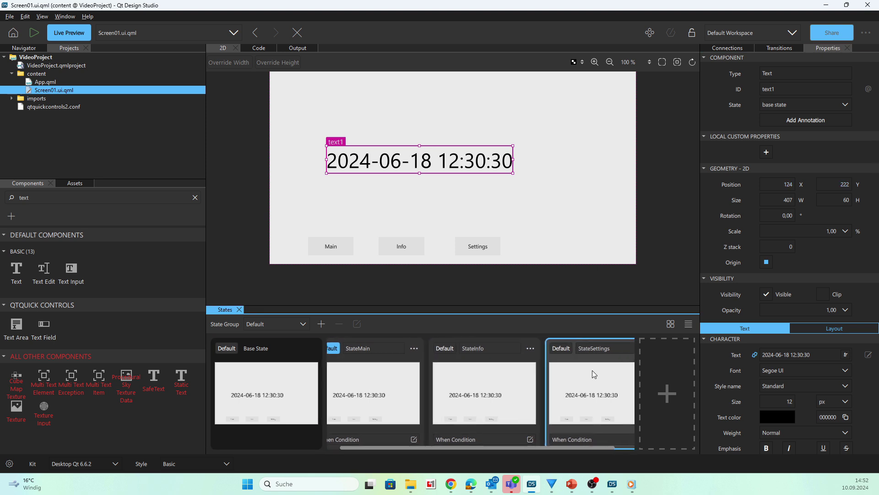
click(375, 375)
drag(376, 157, 320, 88)
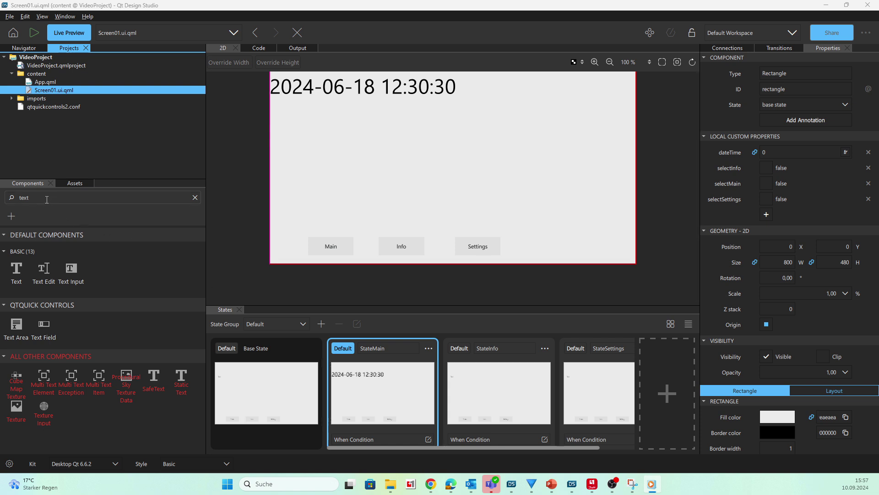
- Find the Loader component and add it to the root rectangle of Screen01.ui.qml
double_click(19, 198)
text(loader)
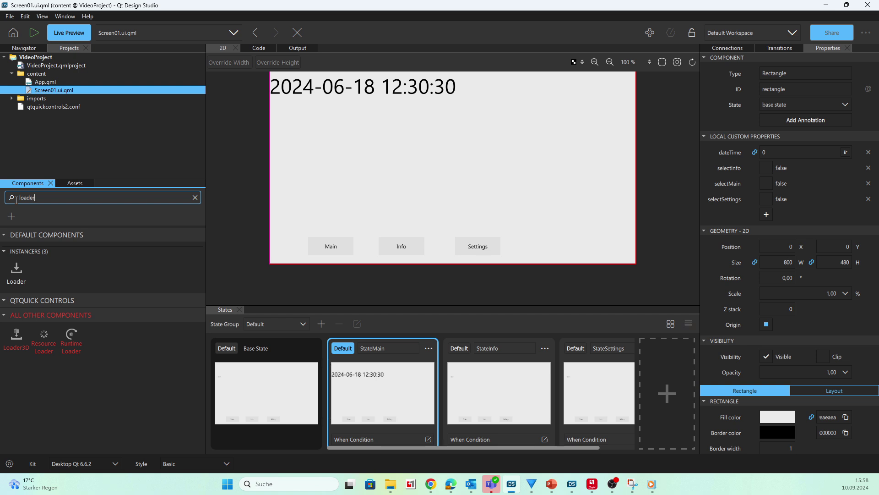
click(20, 50)
drag(17, 276, 23, 133)
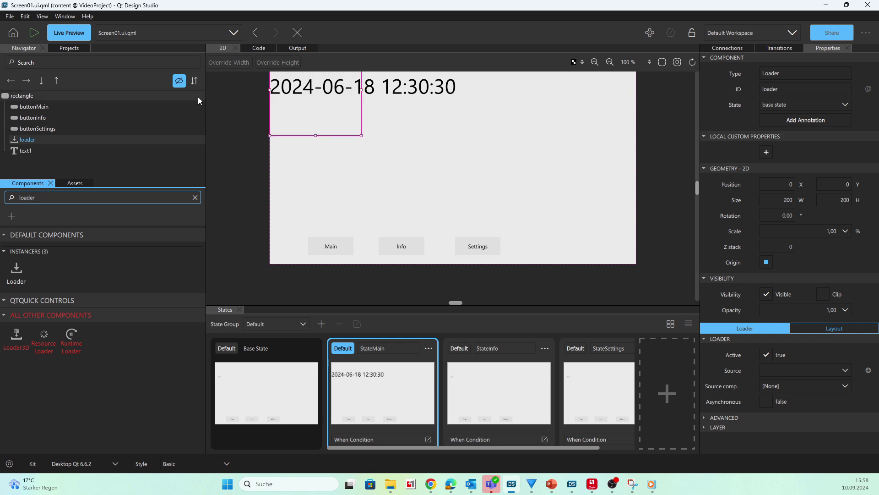
- Create a Qt Quick File component named Main in the project's content folder, with Item as its root item
click(73, 51)
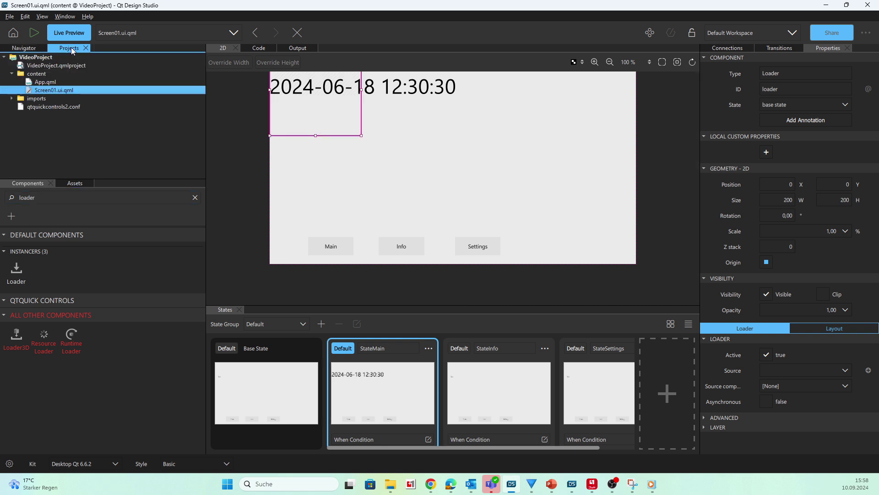
right_click(35, 75)
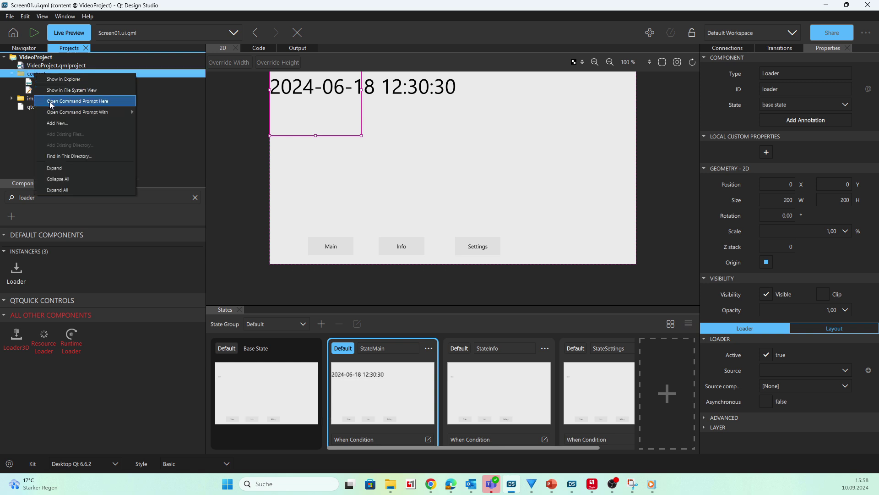
click(55, 123)
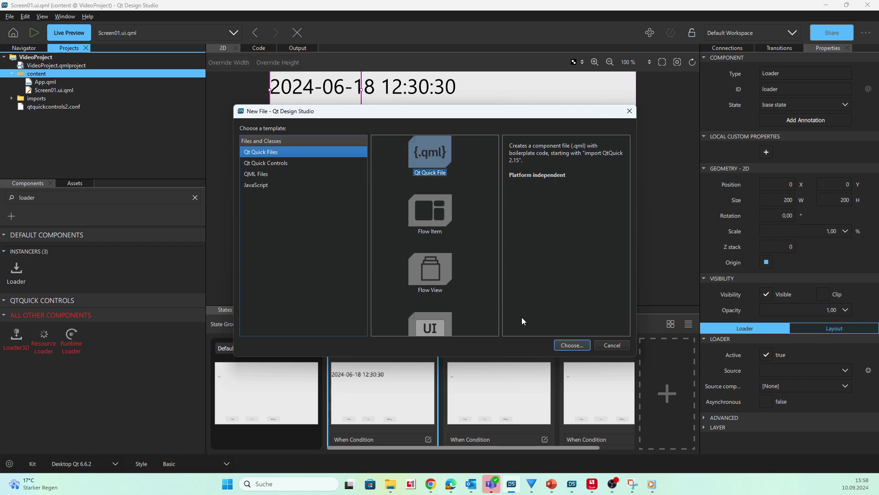
click(572, 345)
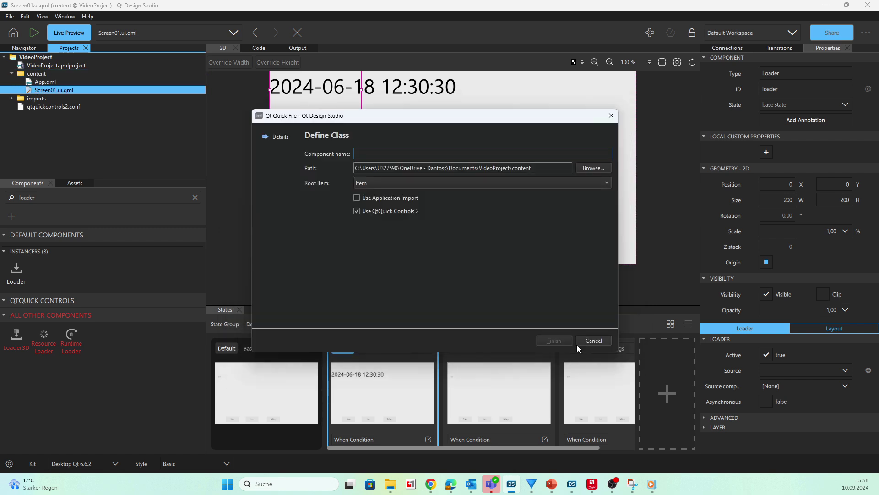
text(Main)
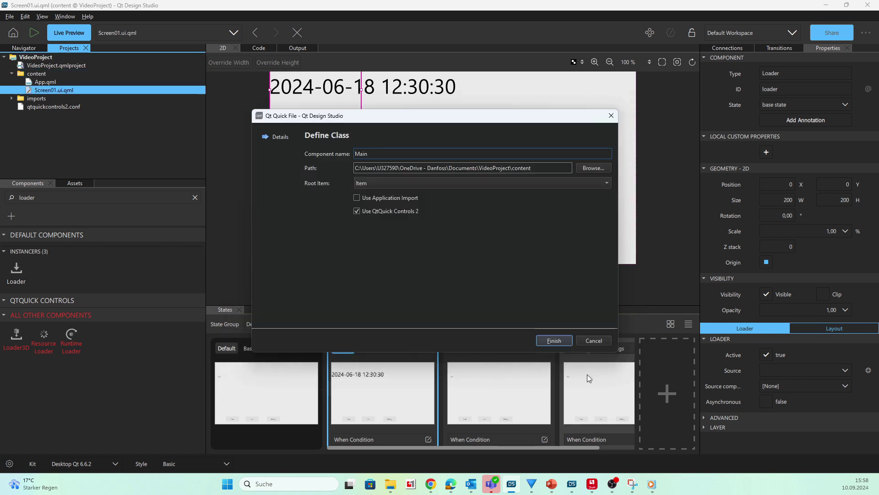
click(560, 342)
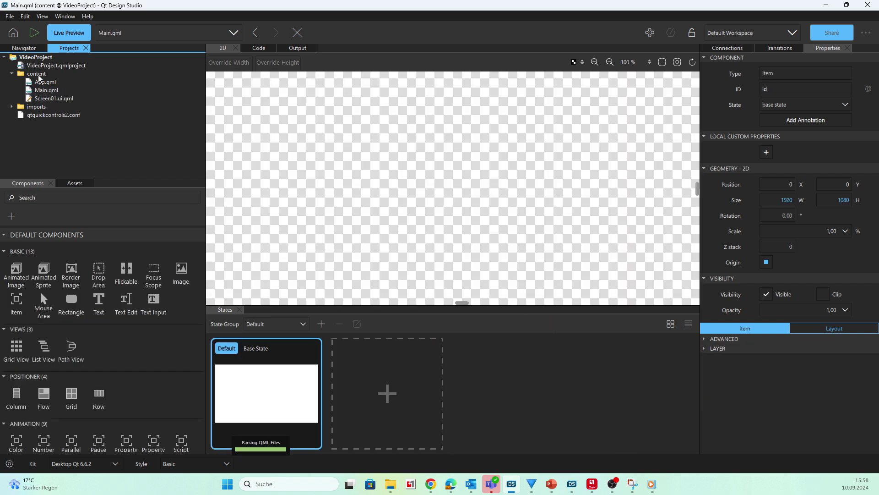
- Create a Qt Quick File component named Info in the project's content folder, with Item as its root item
click(39, 75)
right_click(39, 74)
click(54, 120)
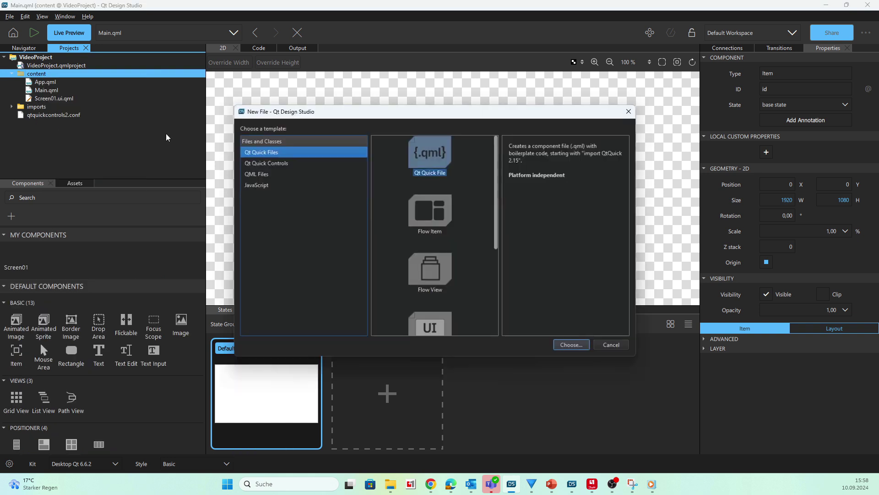
click(580, 343)
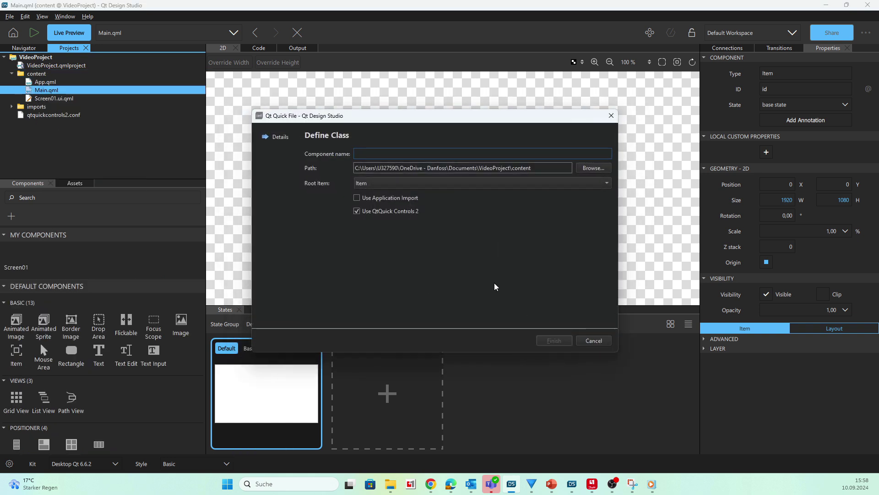
text(Info)
click(554, 340)
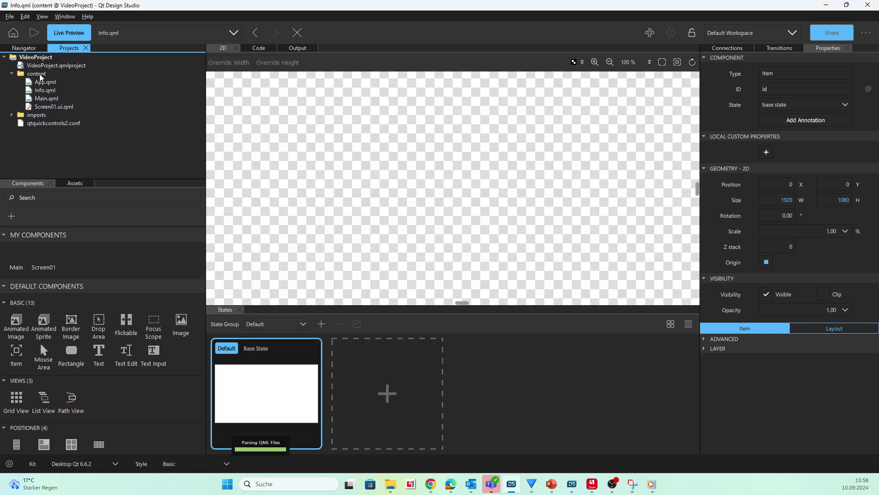
- Create a Qt Quick File component named Settings in the project's content folder, with Item as its root item
right_click(40, 74)
click(69, 124)
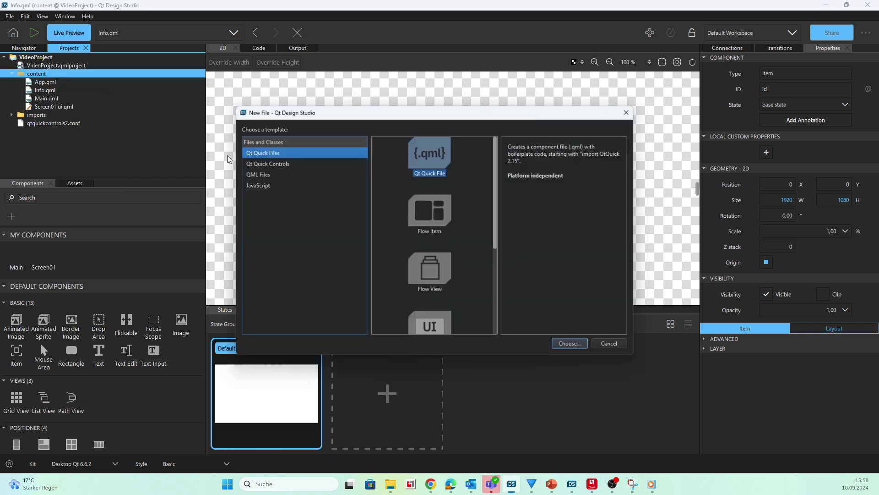
click(570, 343)
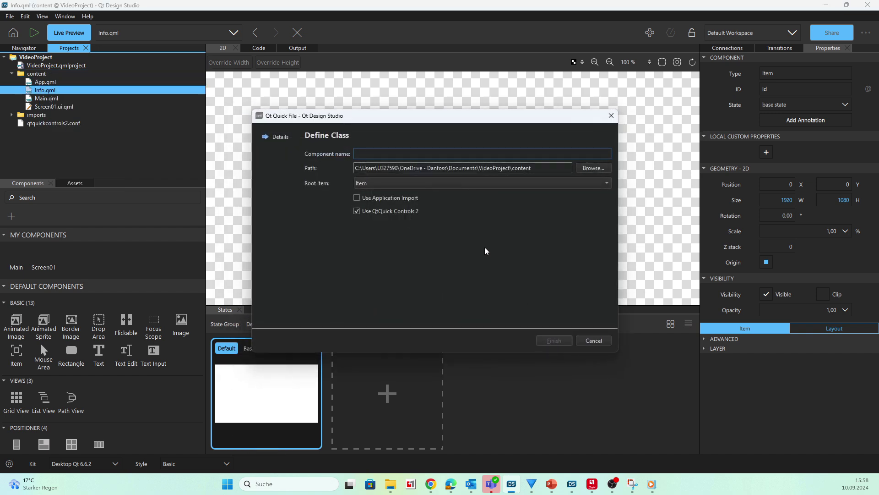
text(Settings)
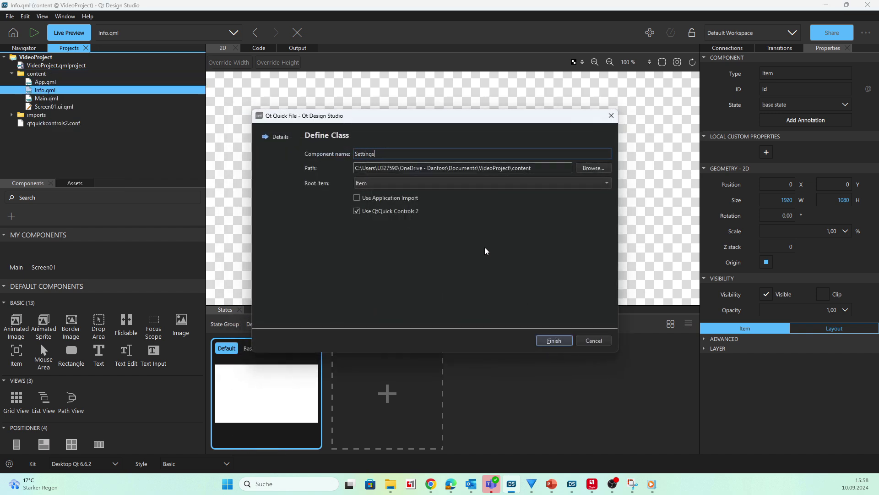
click(554, 340)
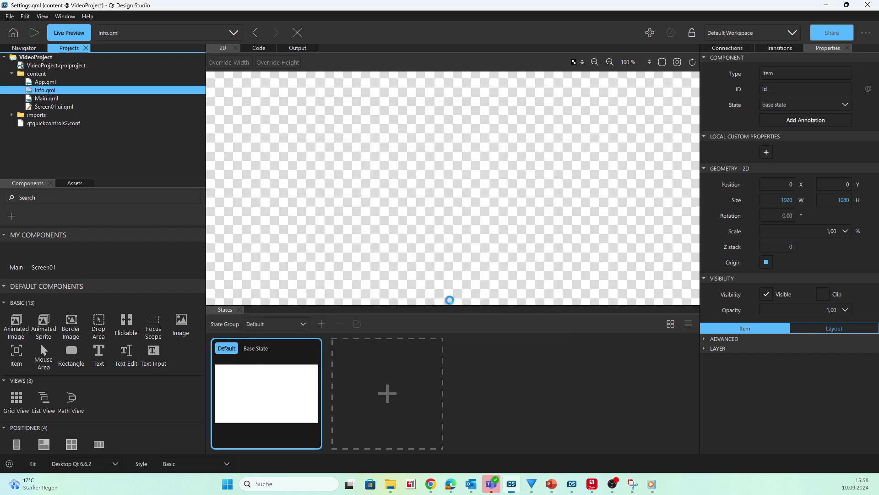
- Set the size of the root item in Settings.qml to 800 wide by 480 high
click(788, 202)
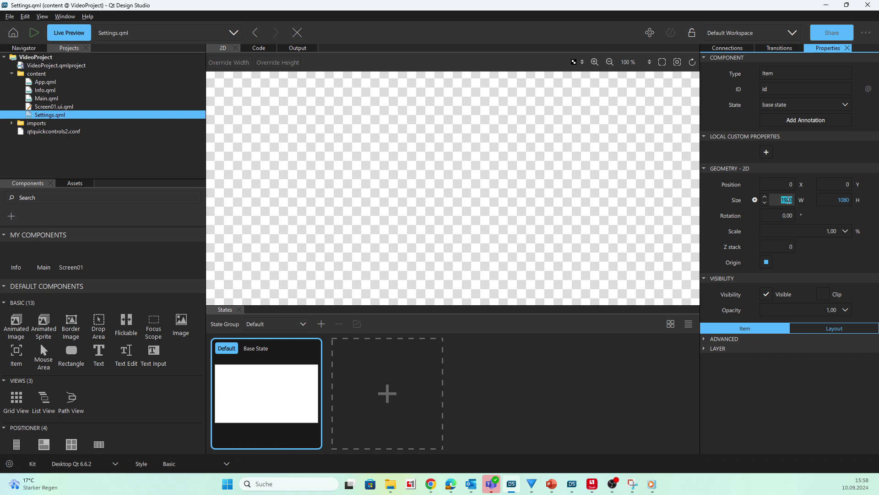
text(800)
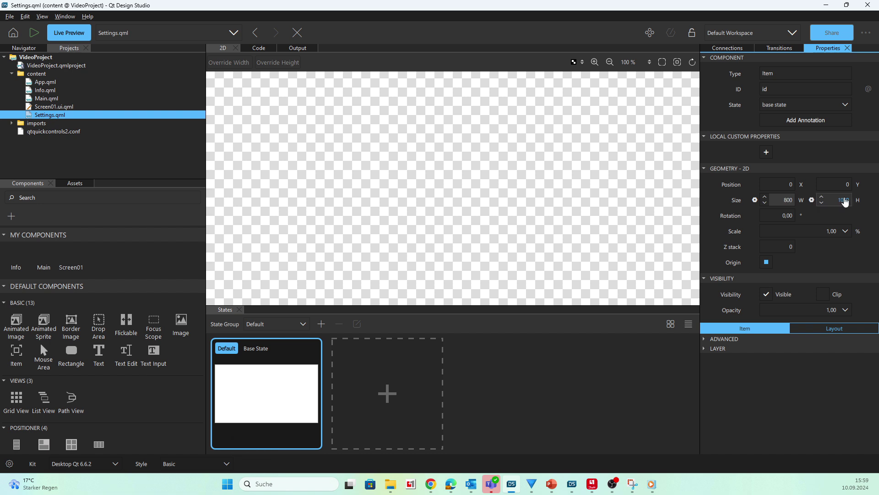
click(844, 200)
key(BackSpace)
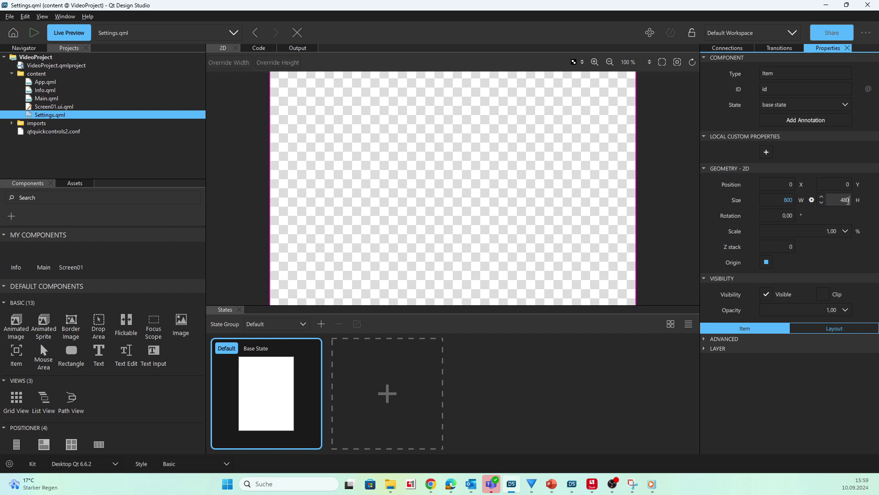
key(Return)
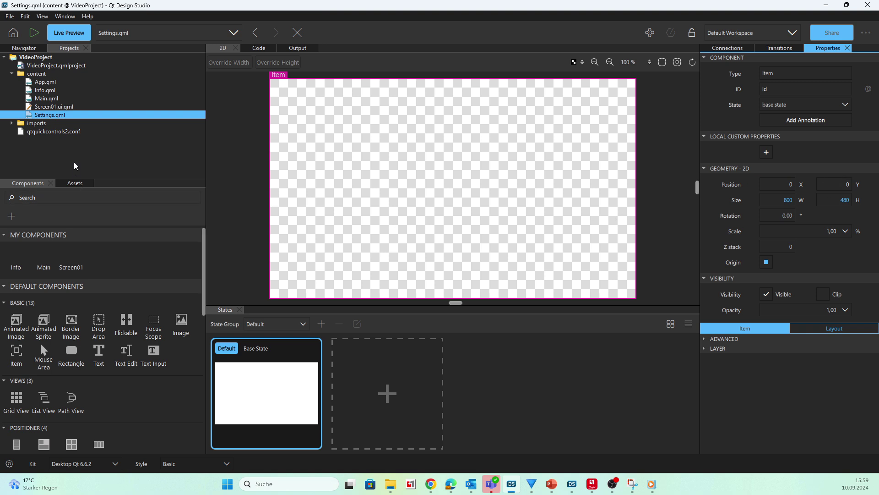
- Open Screen01.ui.qml and set the loader's source to Main.qml in StateMain
click(43, 107)
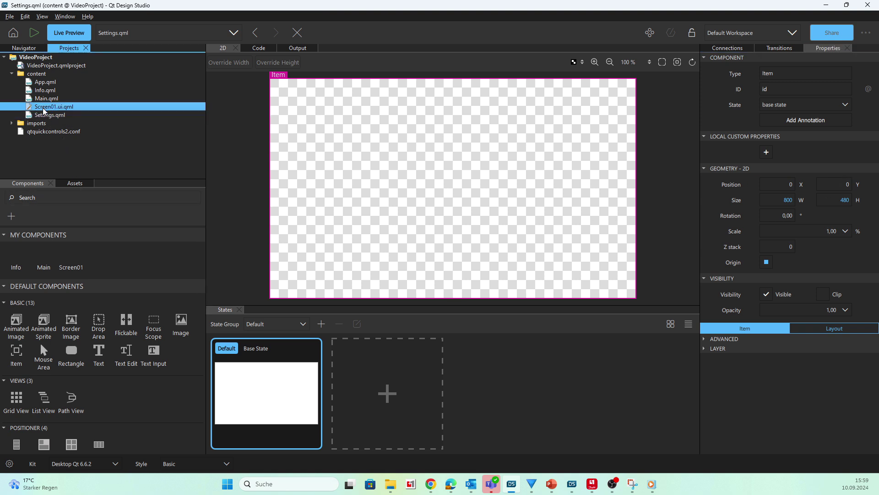
double_click(44, 108)
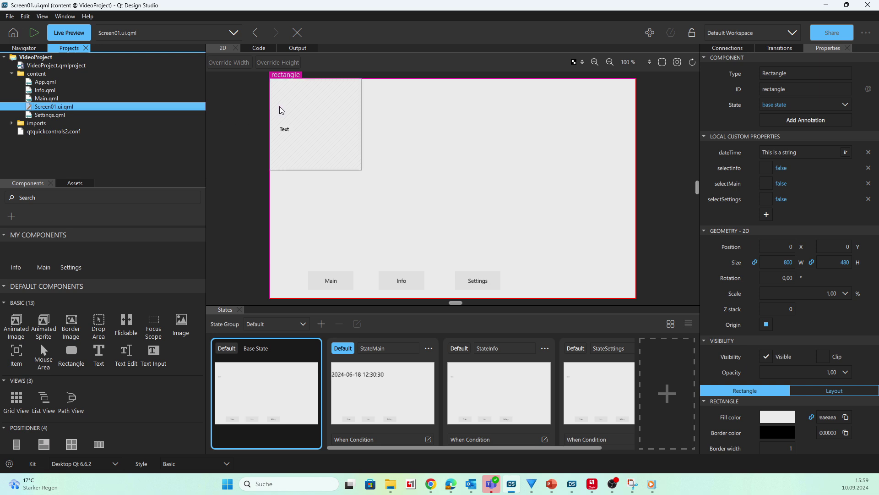
click(300, 109)
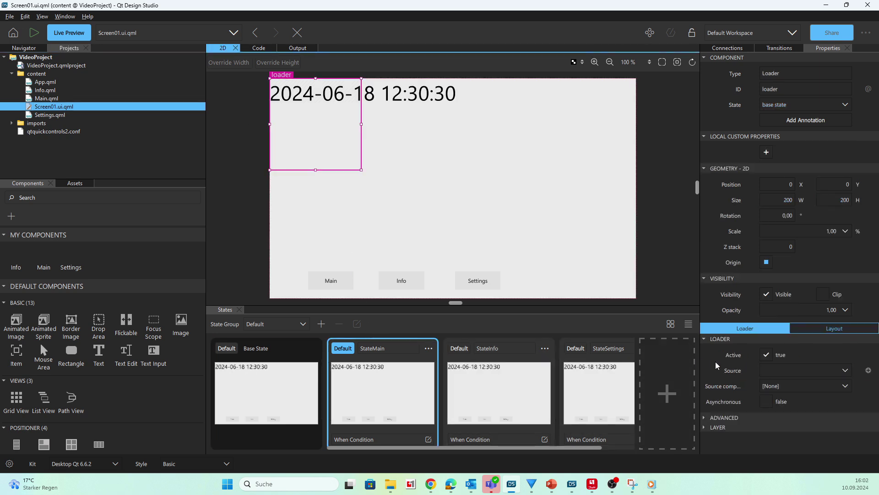
click(825, 371)
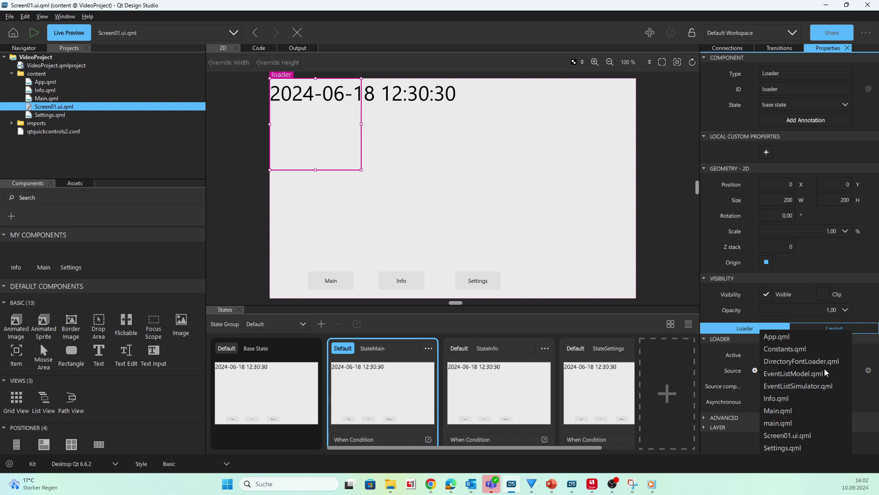
click(786, 411)
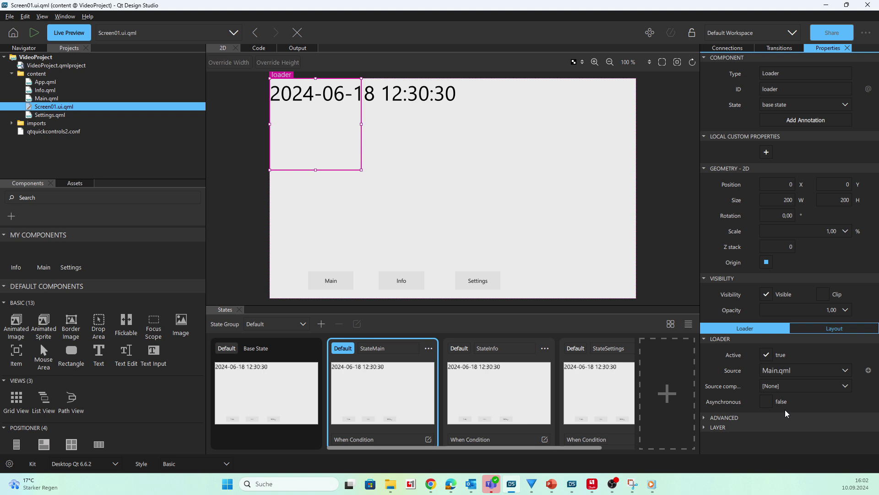
- Set the loader's source to Info.qml in StateInfo and to Settings.qml in StateSettings
click(527, 386)
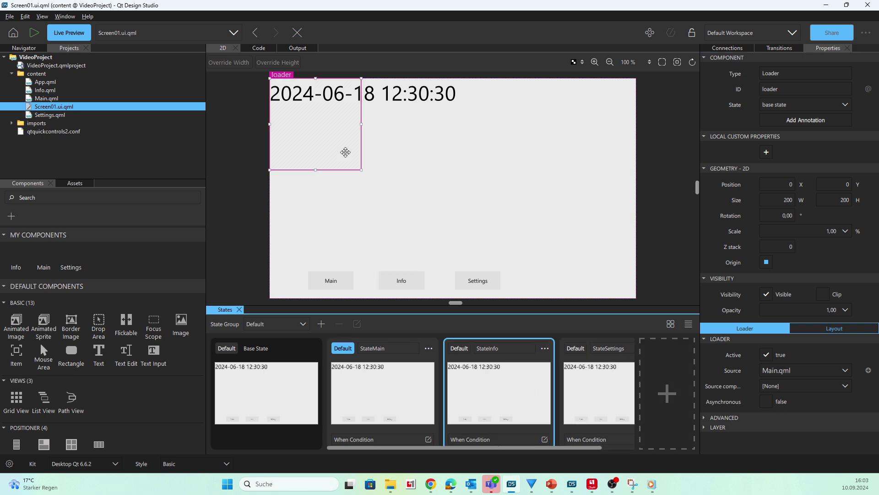
click(805, 371)
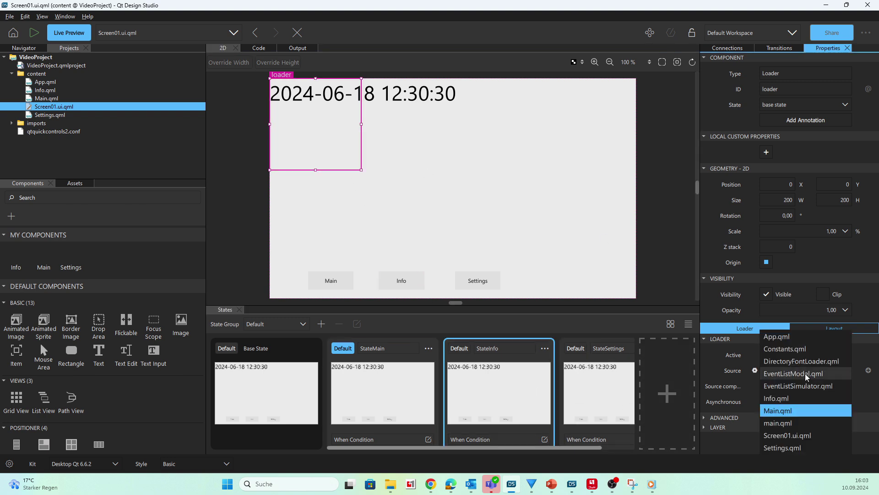
click(778, 398)
click(611, 386)
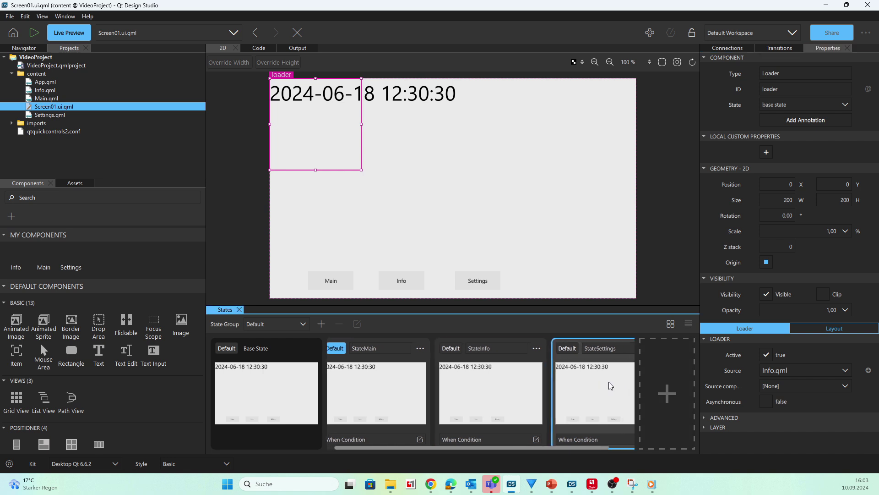
click(789, 371)
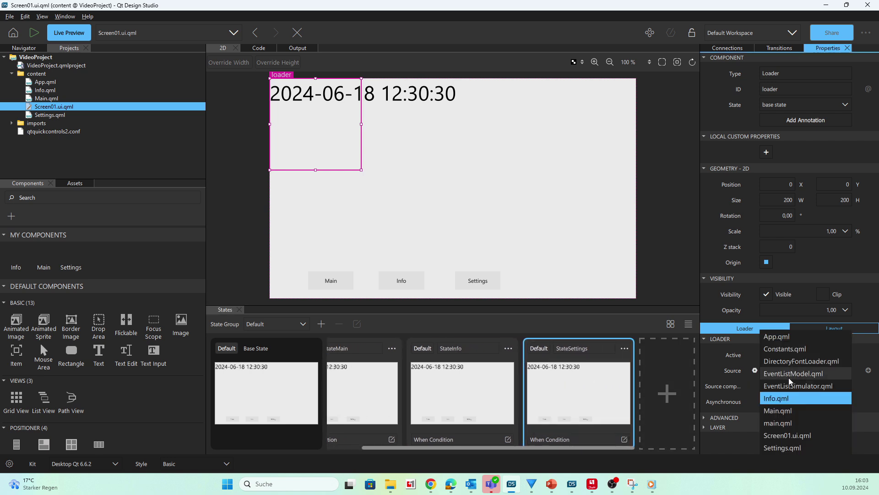
click(783, 448)
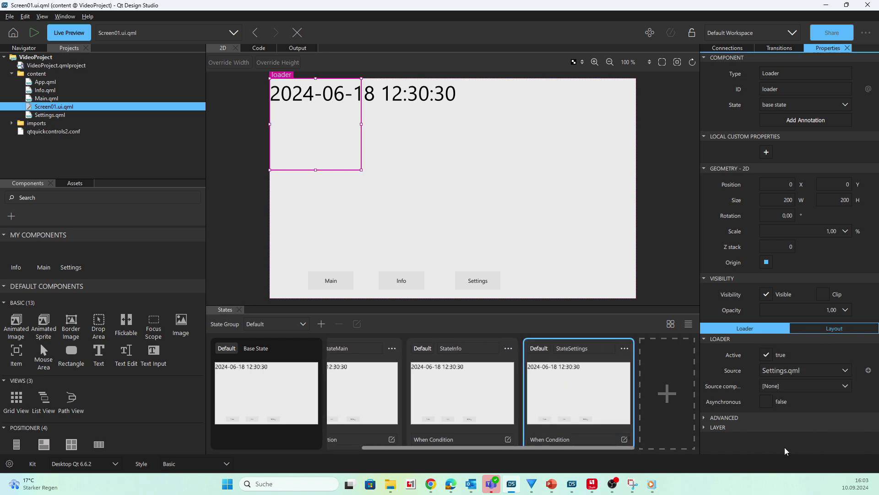
click(373, 389)
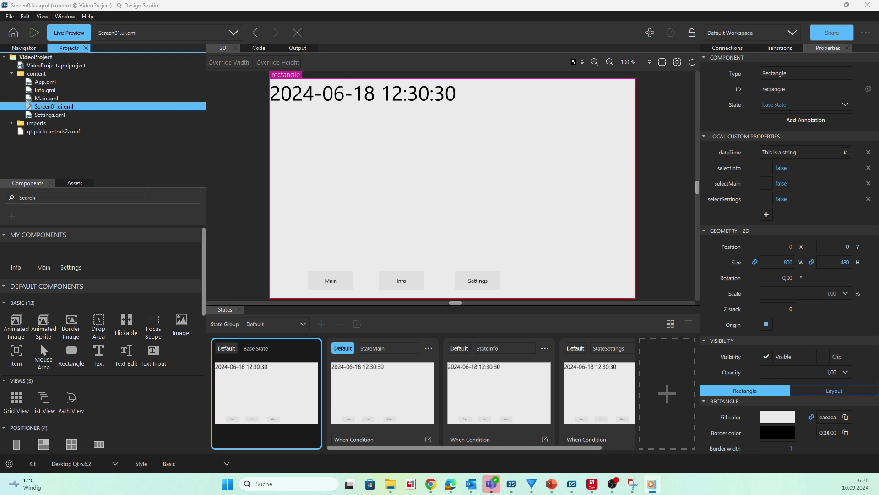
- Open Main.qml and place an Image component on its canvas at about X 673, Y 477
click(46, 98)
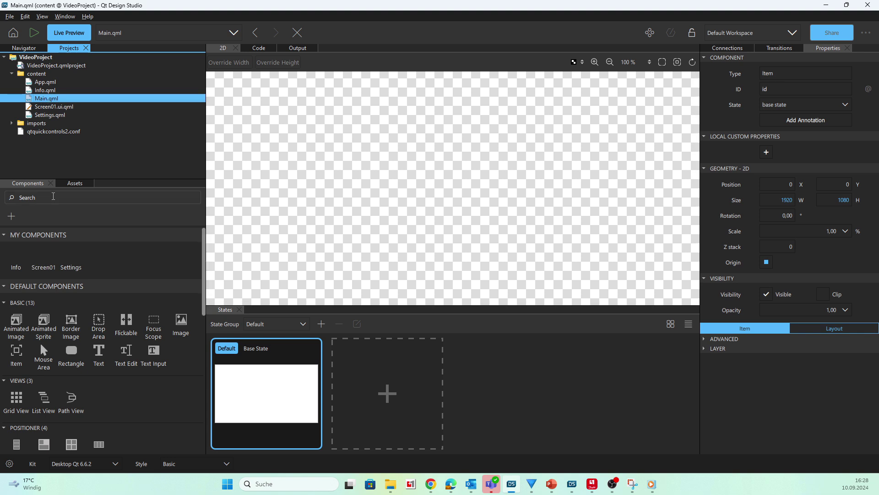
click(52, 198)
text(image)
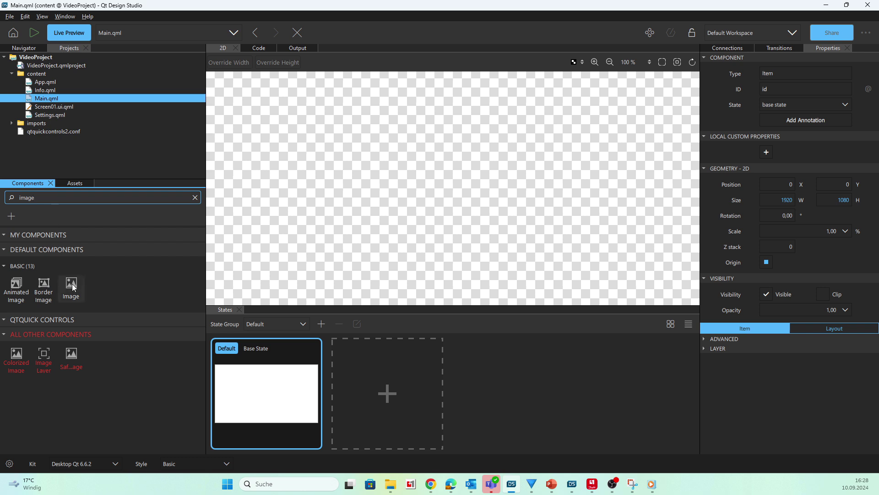
drag(75, 287, 323, 161)
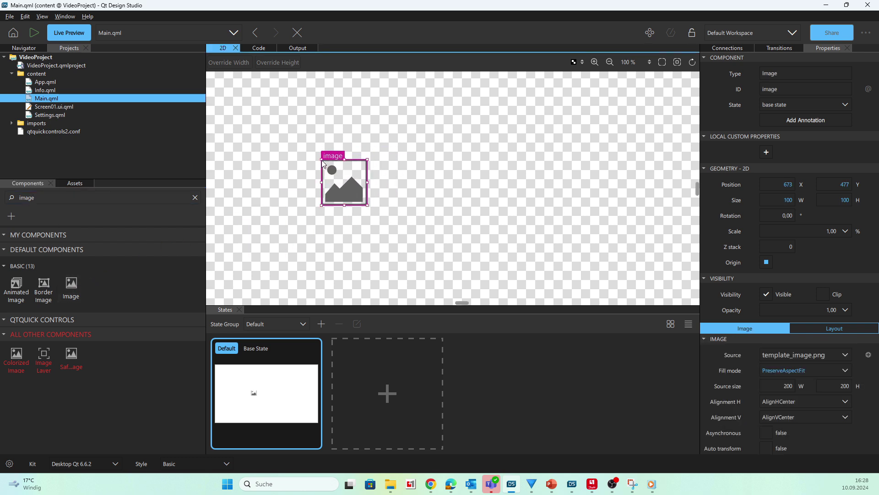
- Set the source of the image in Main.qml to 001_01_03_HalfGauge_Gauge_Night.svg from the project's images folder
click(869, 356)
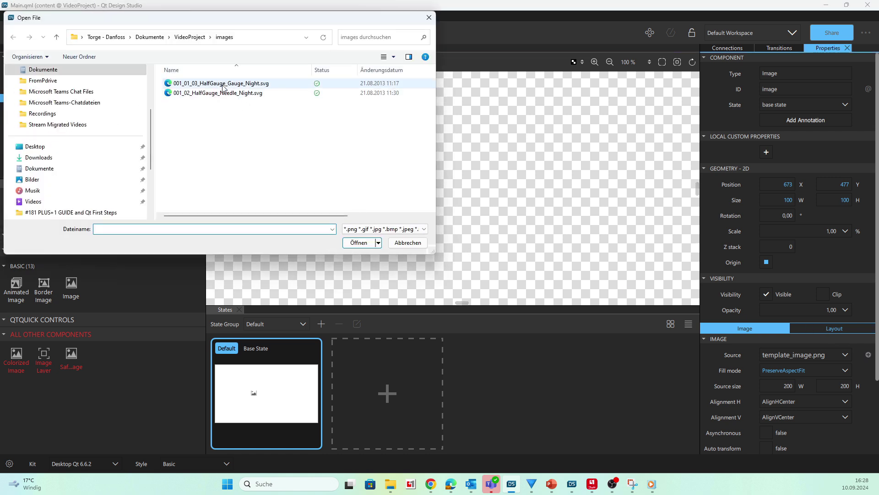
click(223, 85)
click(359, 243)
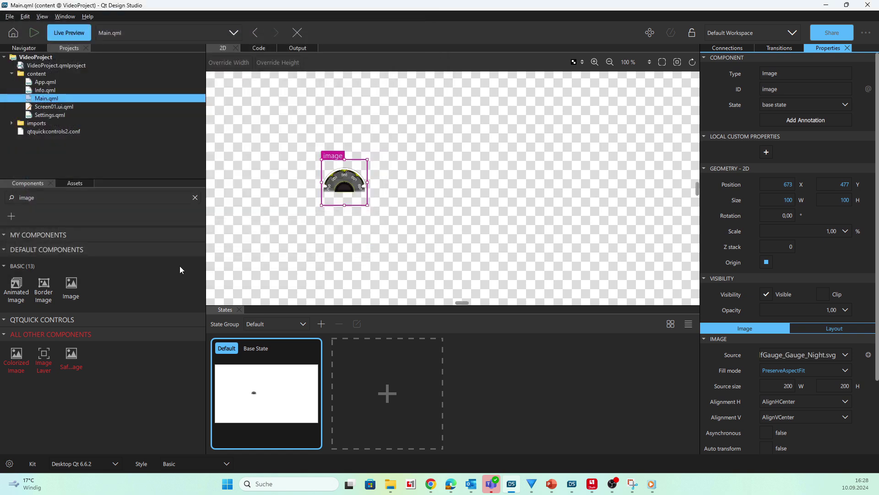
- Place a second Image at about X 927, Y 643 in Main.qml and set its source to 001_02_HalfGauge_Needle_Night.svg
drag(84, 286, 451, 248)
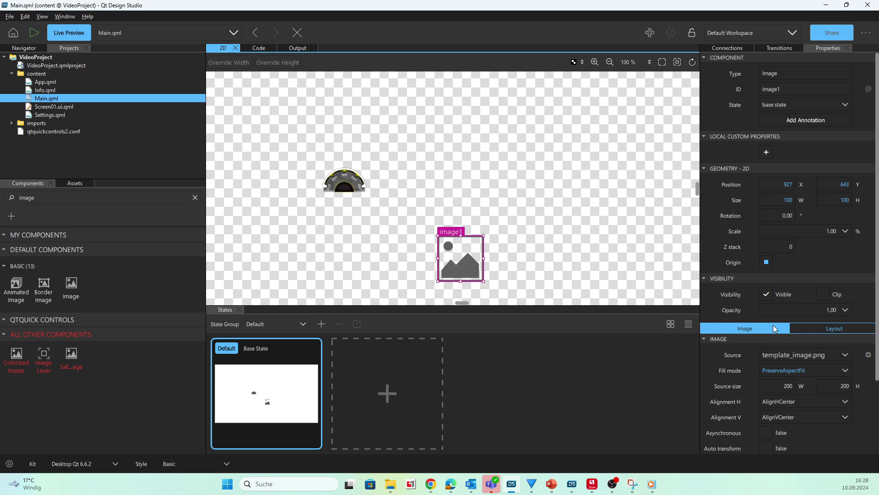
click(869, 356)
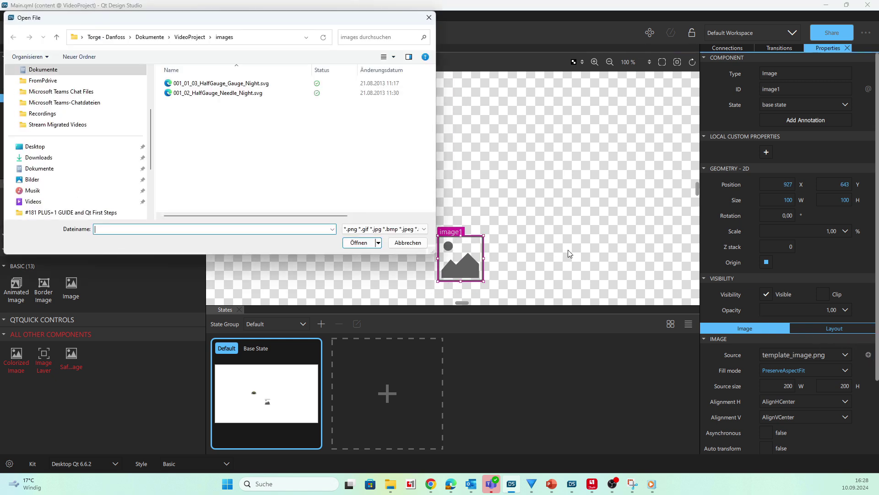
click(241, 93)
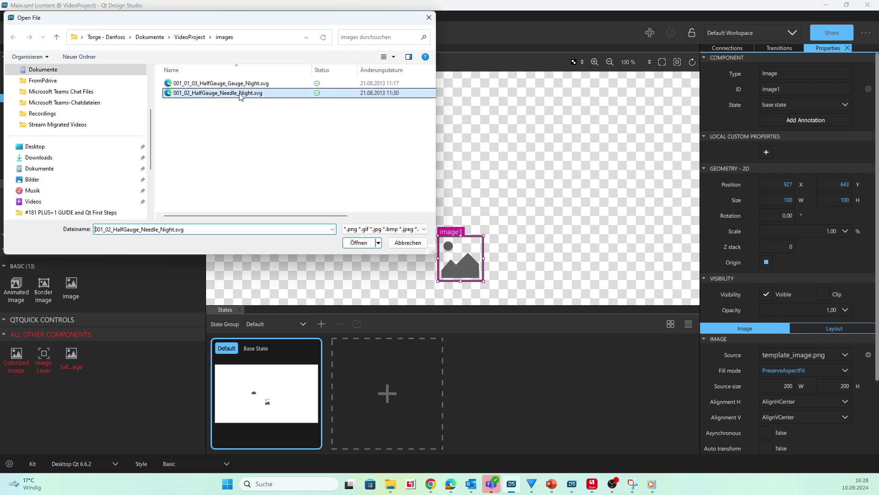
click(359, 243)
- Enlarge the gauge image to about 217 × 185 and place the needle image over its centre at about X 694, Y 479
click(340, 182)
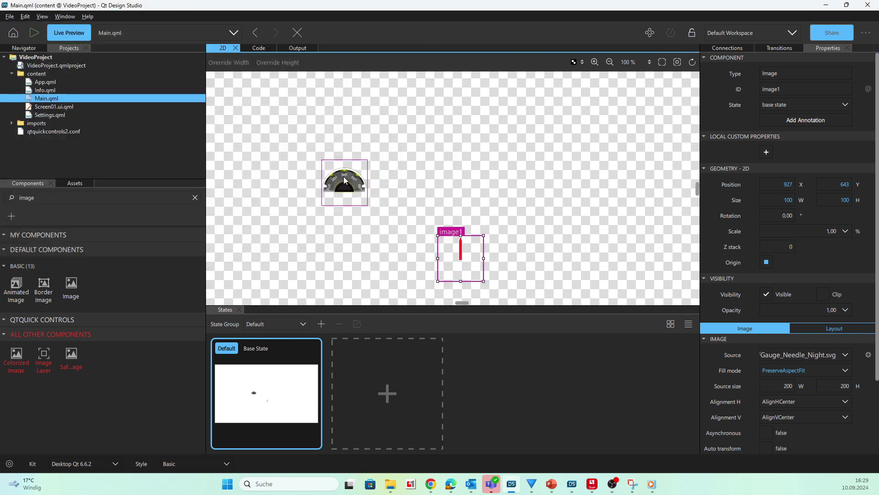
mouse_move(367, 206)
mouse_down()
mouse_move(429, 249)
mouse_move(376, 198)
mouse_up()
click(461, 255)
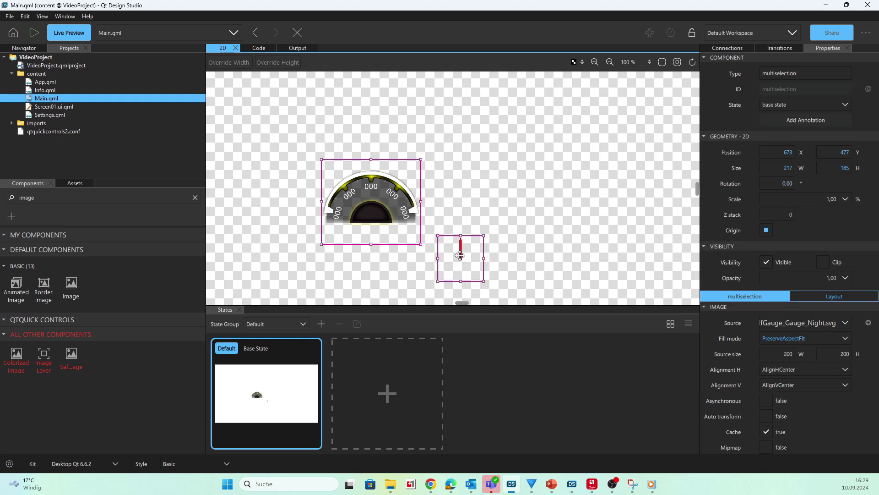
drag(453, 249, 435, 231)
key(Escape)
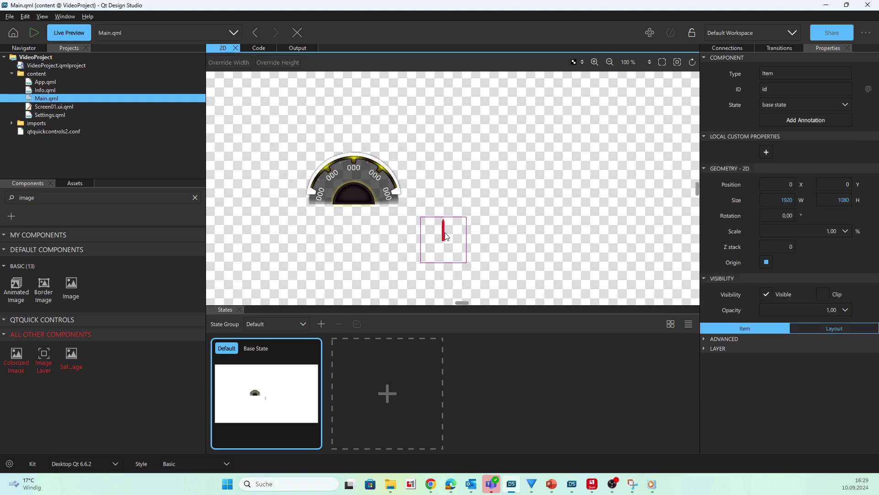
click(447, 236)
drag(445, 236, 355, 178)
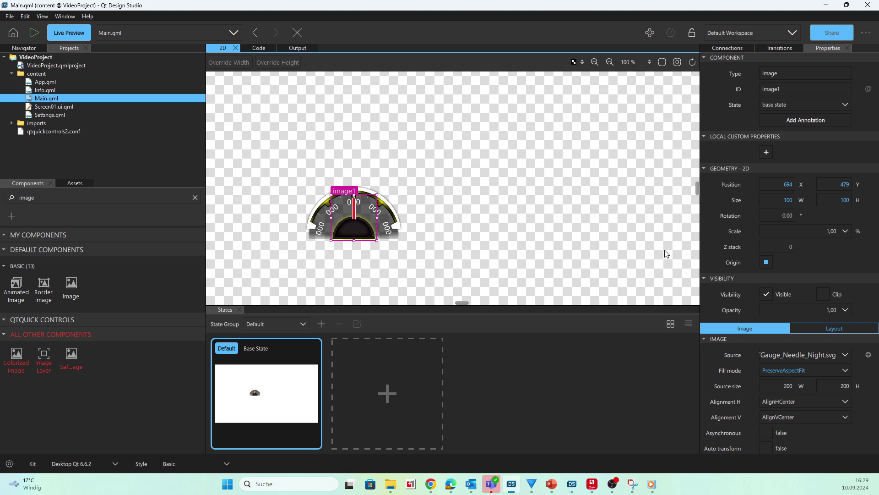
- Set the needle image's transform origin to bottom centre
click(768, 264)
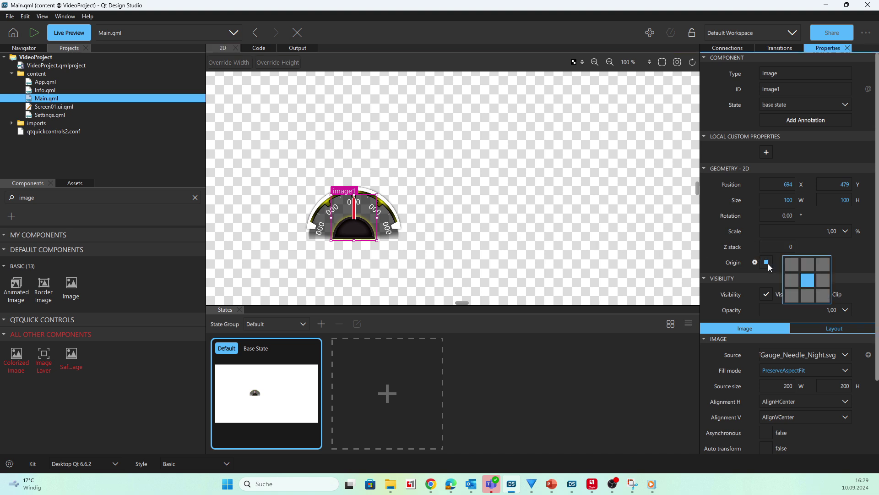
click(809, 297)
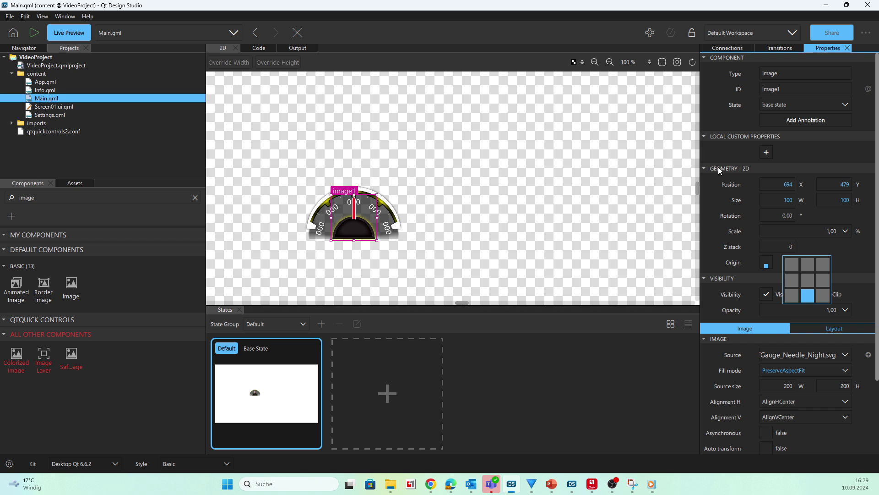
click(718, 154)
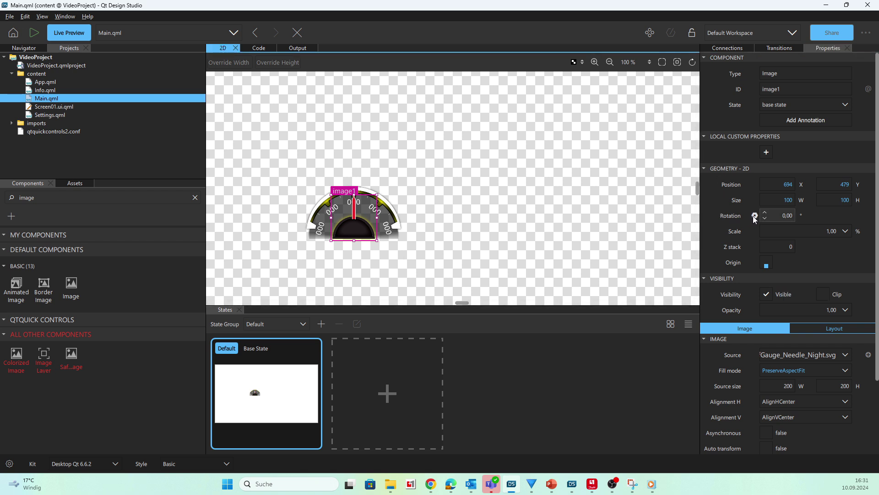
- Bind the needle image's rotation to typeof _p1 == "undefined" ? "-75" : _p1.get.string_gaugeRotation
click(754, 215)
click(755, 241)
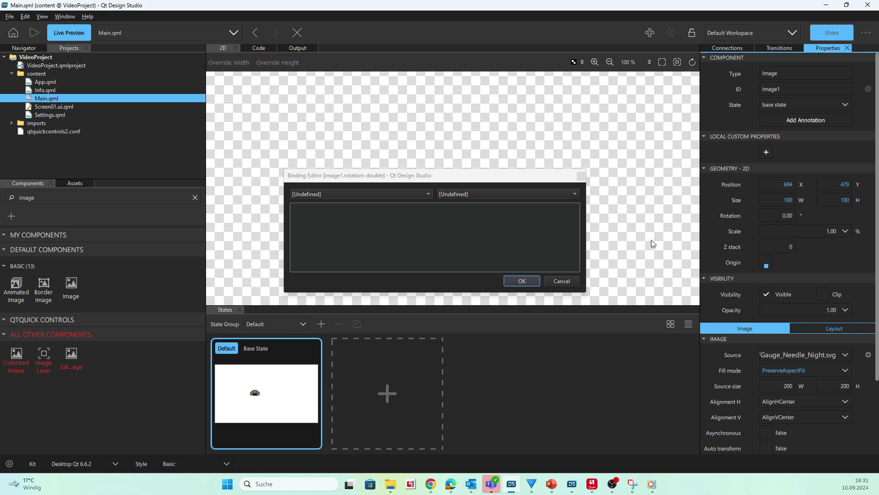
text(typeof _p1 == "undefined" ? "-75" : _p1.get.string_gaugeRotation)
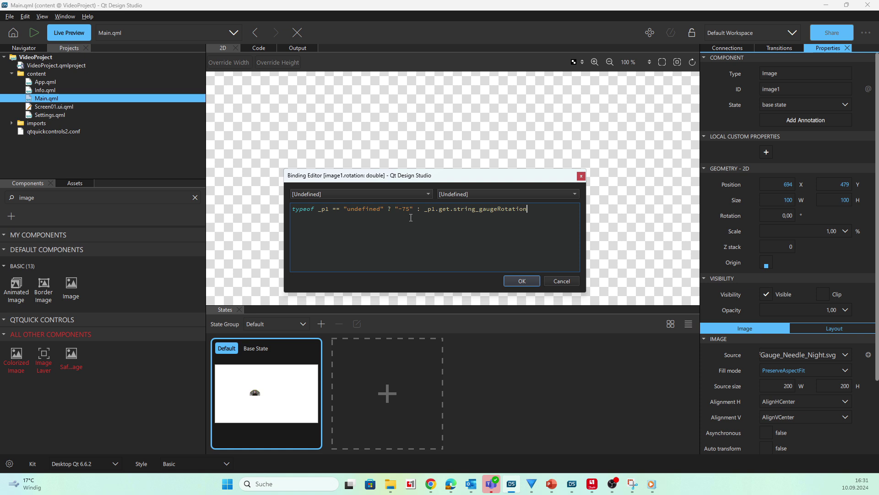
click(524, 283)
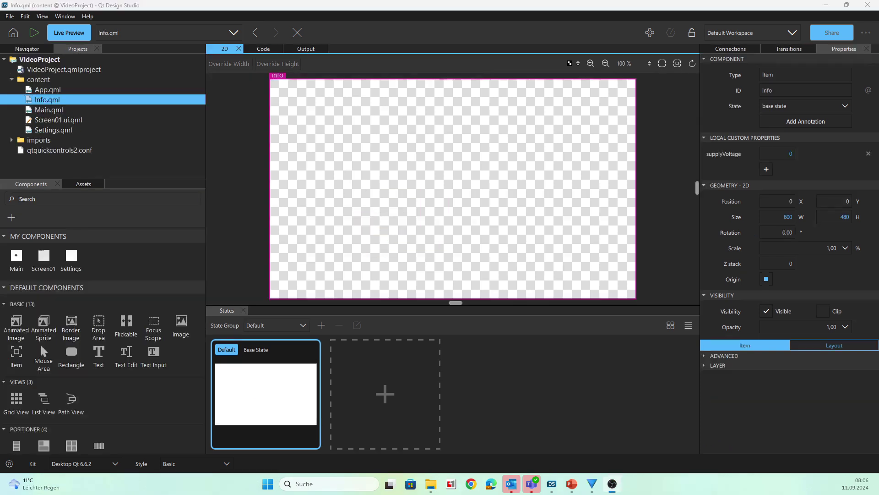
- Place three Text components in a horizontal row at about Y 251 on the Info.qml canvas
click(52, 200)
text(text)
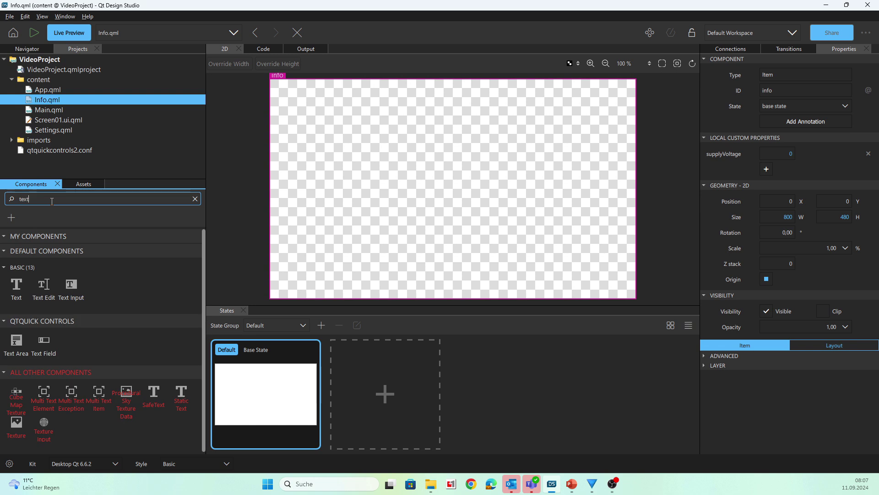
drag(20, 288, 339, 200)
drag(20, 288, 415, 197)
drag(21, 287, 516, 204)
- Set the font size of all three texts in Info.qml to 45 px
drag(290, 148, 526, 230)
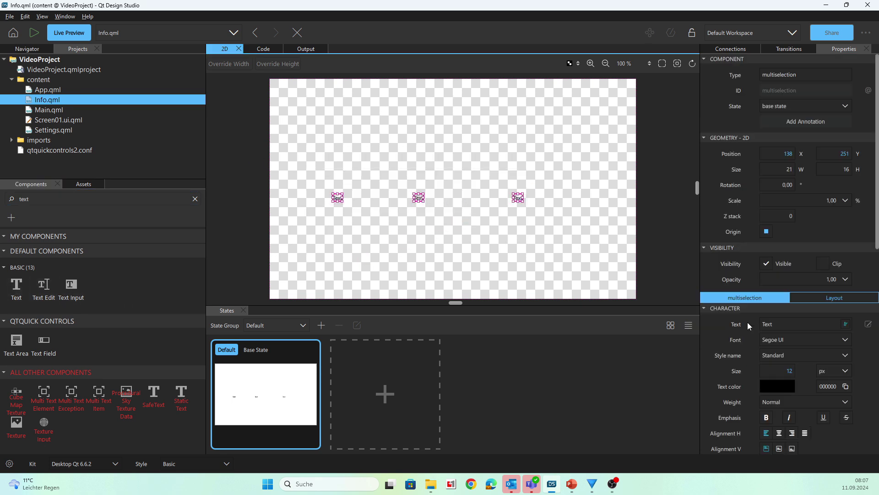
click(792, 373)
text(2)
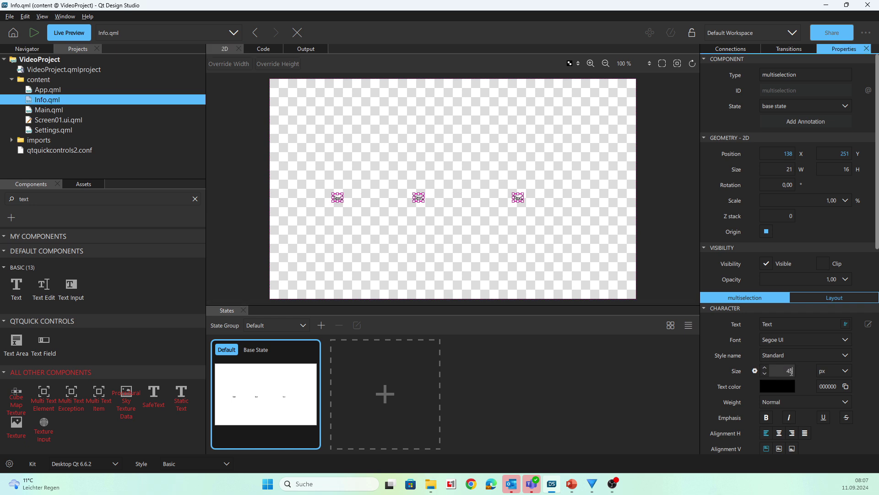
key(Return)
click(545, 241)
- Change the content of the third text in the row to "mV"
click(538, 215)
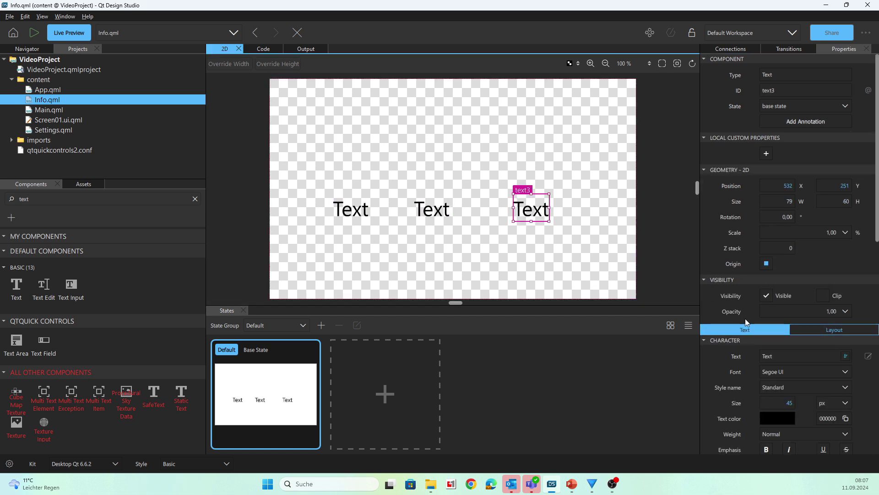
drag(784, 357, 762, 357)
text(mV)
key(Return)
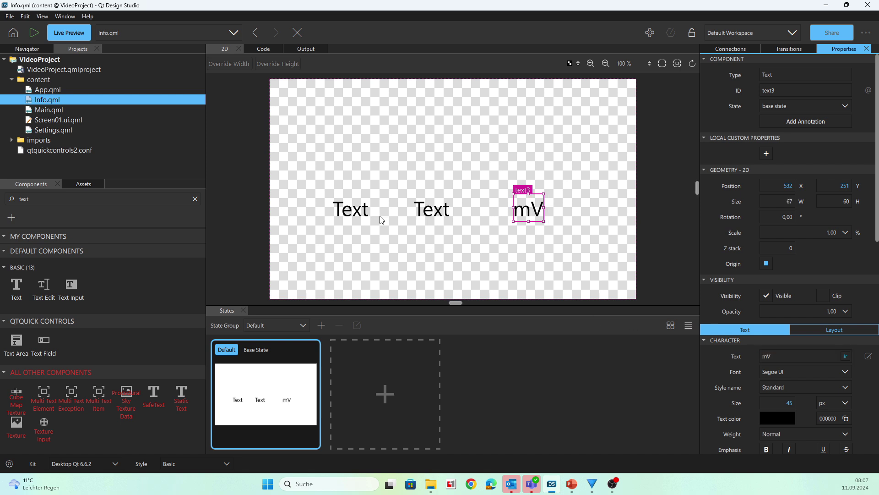
- Change the first text to "SupplyVoltage" and shift it to about X 24, with the middle text at about X 344
click(360, 216)
drag(773, 357, 755, 357)
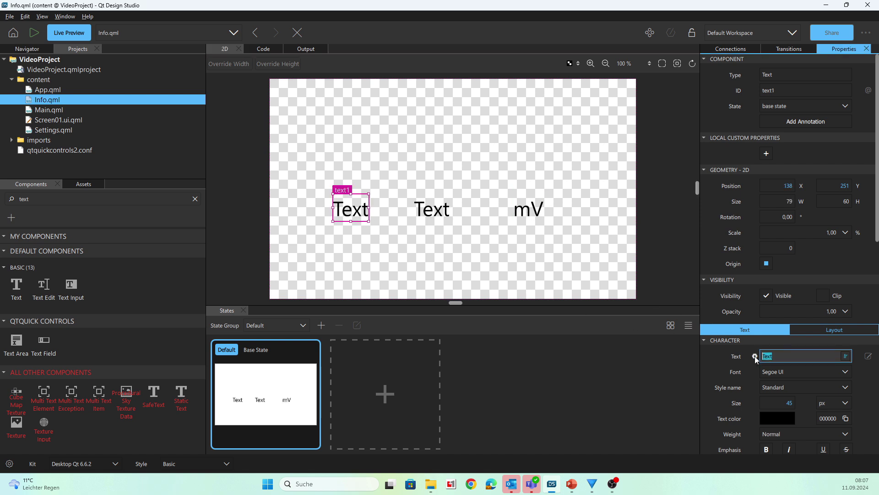
text(SupplyVoltage)
key(Return)
click(373, 210)
drag(373, 210, 321, 210)
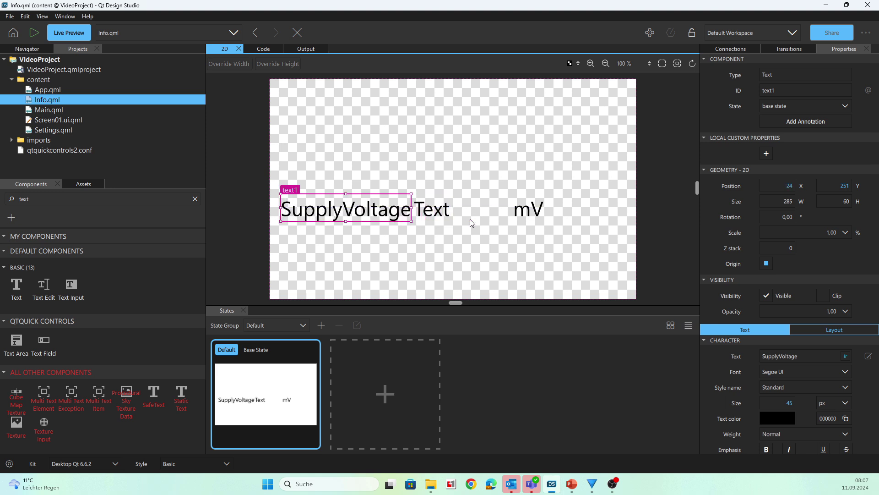
click(435, 212)
drag(435, 212, 449, 211)
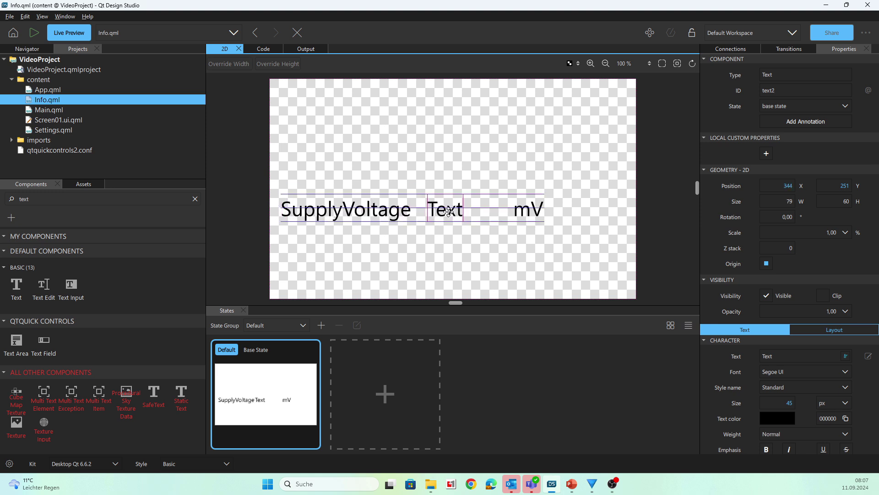
- Add a custom int property named supplyVoltage to the middle text
click(767, 153)
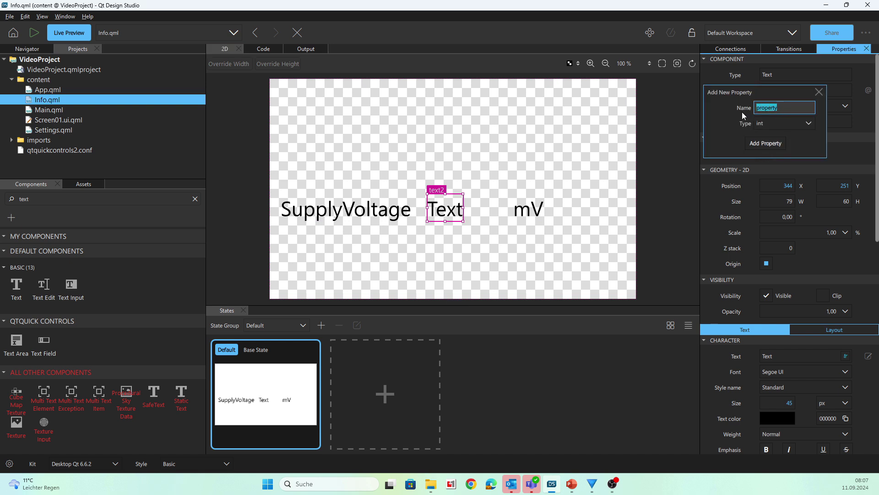
text(supplyVoltage)
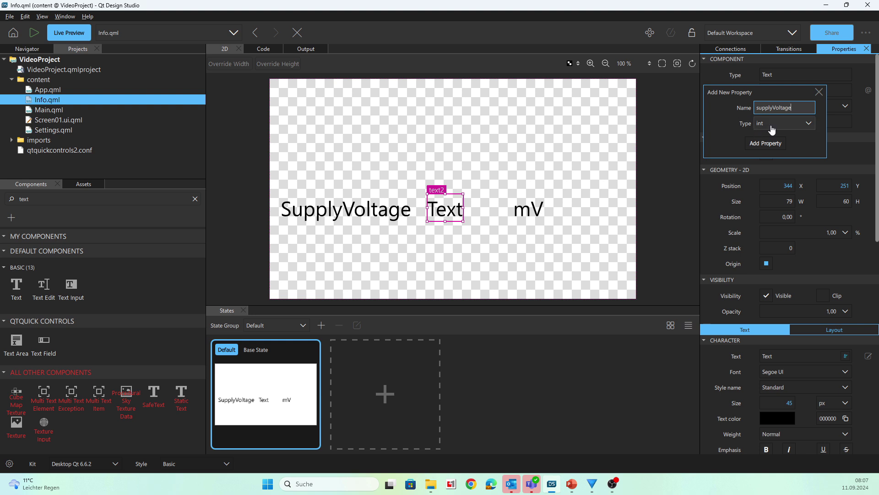
click(765, 143)
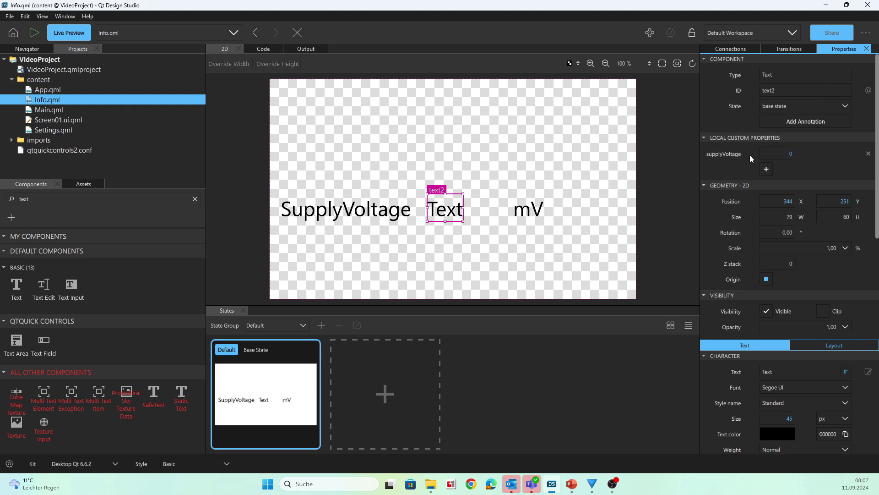
- Bind the middle text's supplyVoltage property to typeof _p1 == "undefined" ? "0" : _p1.get.int_supplyVoltage
click(754, 154)
click(767, 173)
click(443, 211)
text(typeof _p1 == "undefined" ? "0" : _p1.get.int_supplyVoltage)
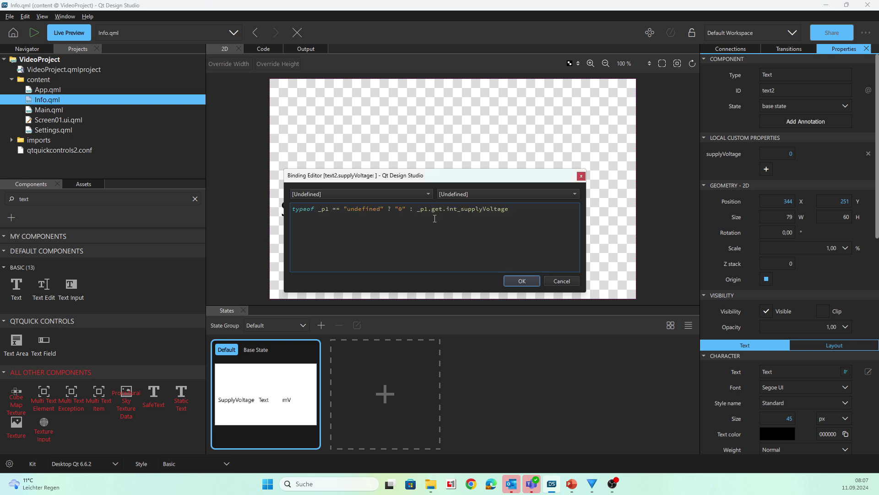
click(520, 281)
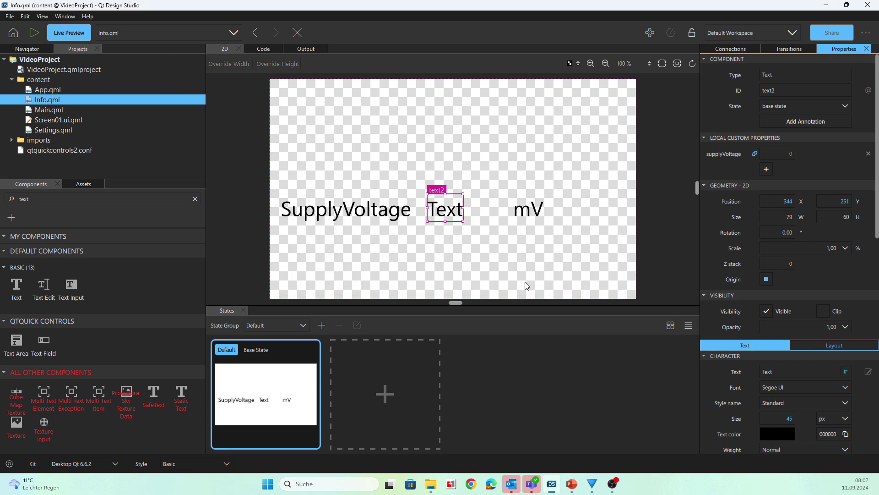
- Bind the content of the middle text to info.supplyVoltage
click(754, 372)
click(765, 389)
click(360, 194)
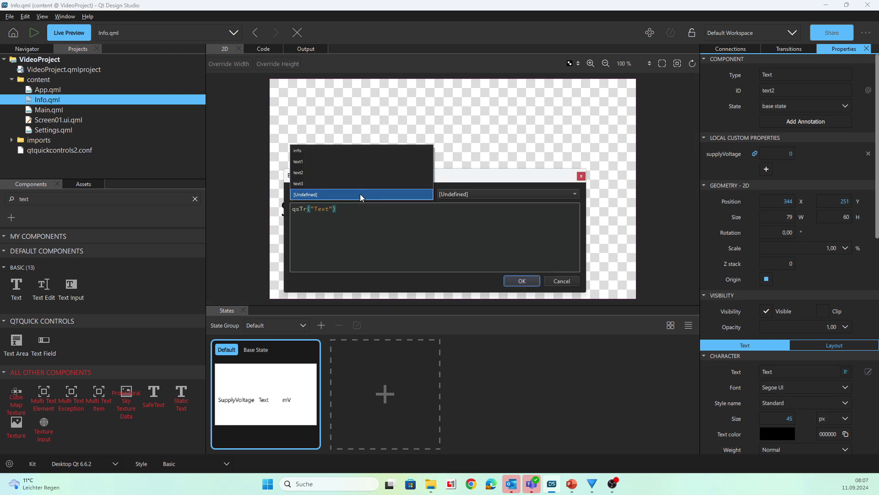
click(320, 151)
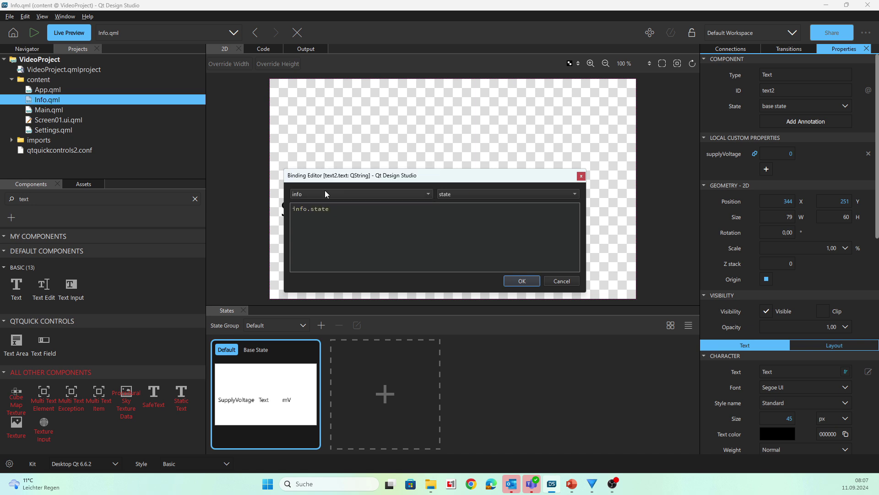
click(461, 197)
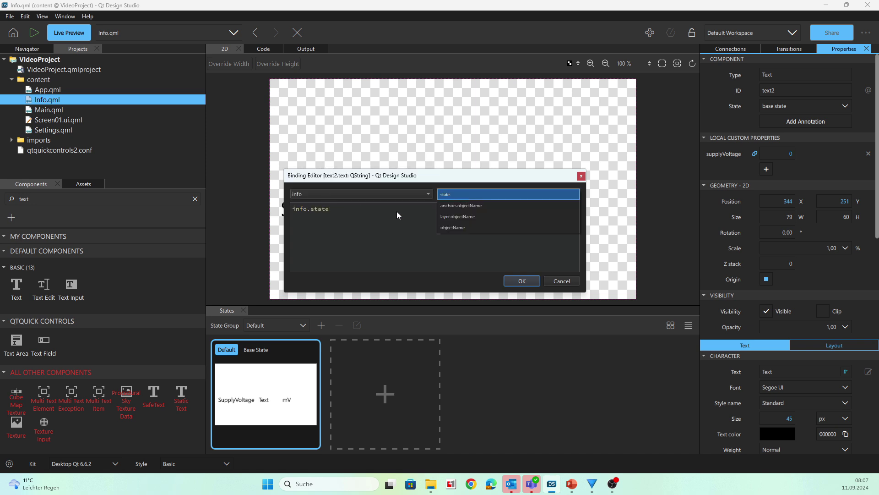
click(363, 208)
key(BackSpace)
key(BackSpace)
key(BackSpace)
key(BackSpace)
text(upply)
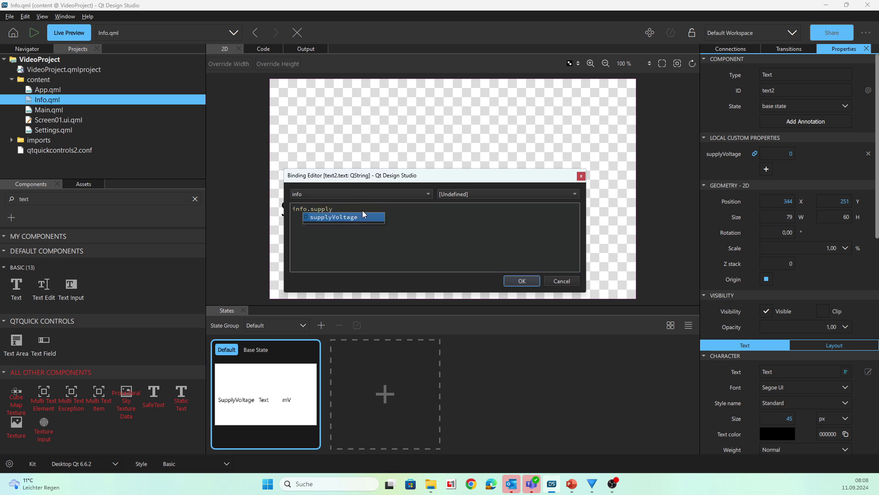
click(353, 218)
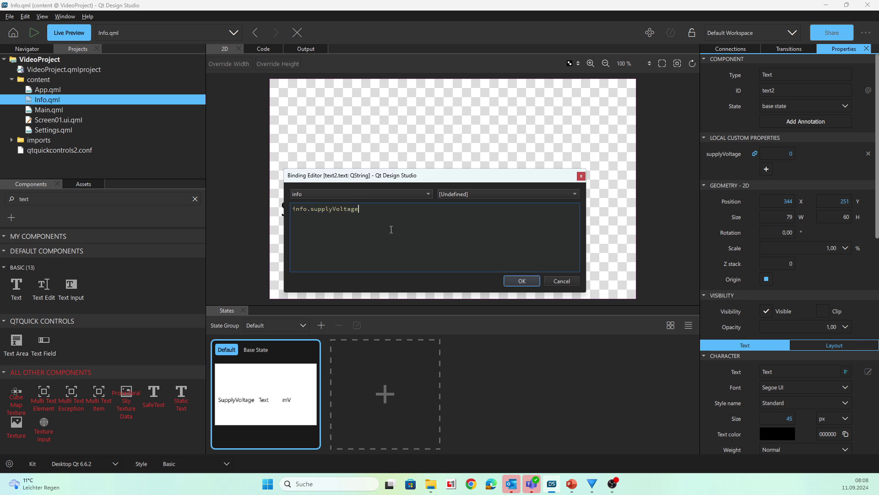
click(522, 281)
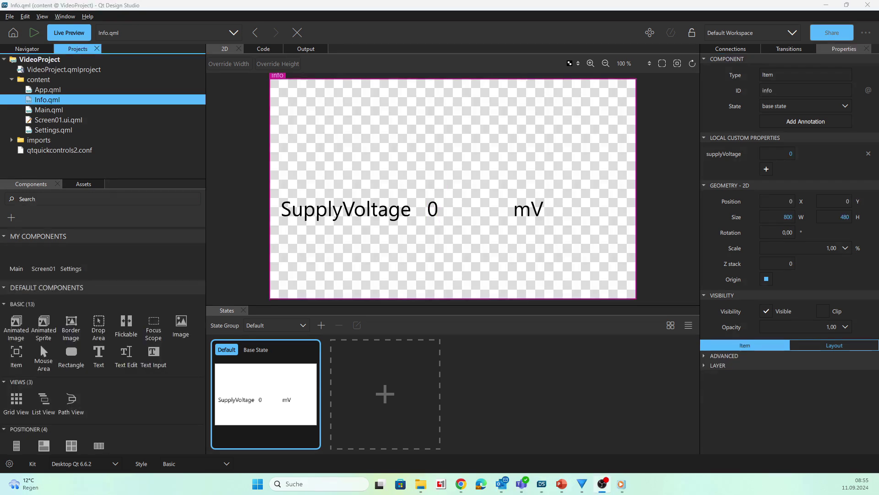
- Open Settings.qml and add a Slider to the canvas at about X 188, Y 247
click(62, 131)
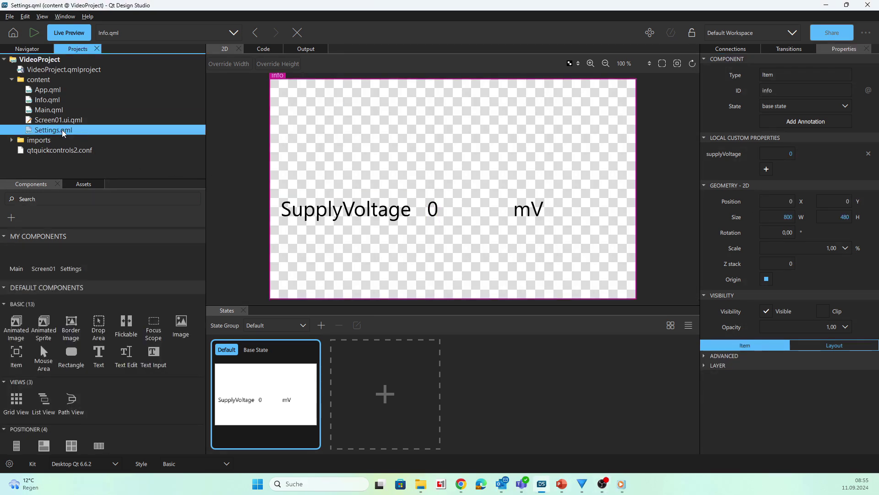
click(62, 200)
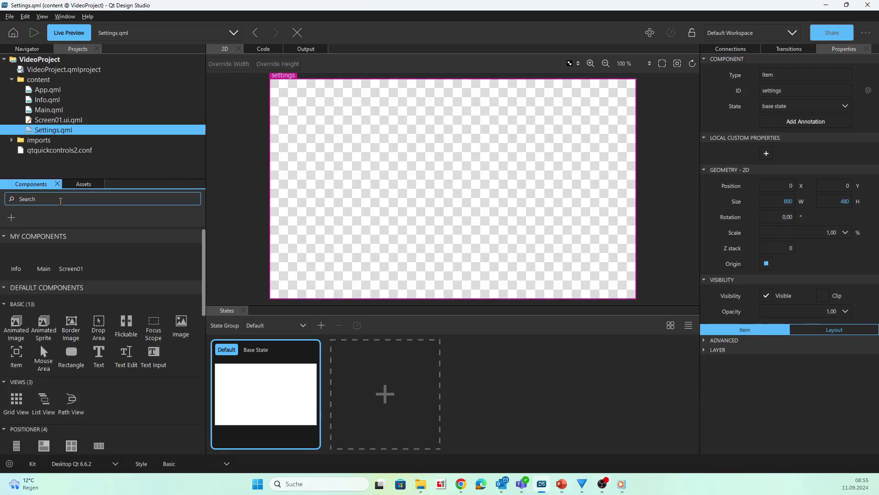
text(slider)
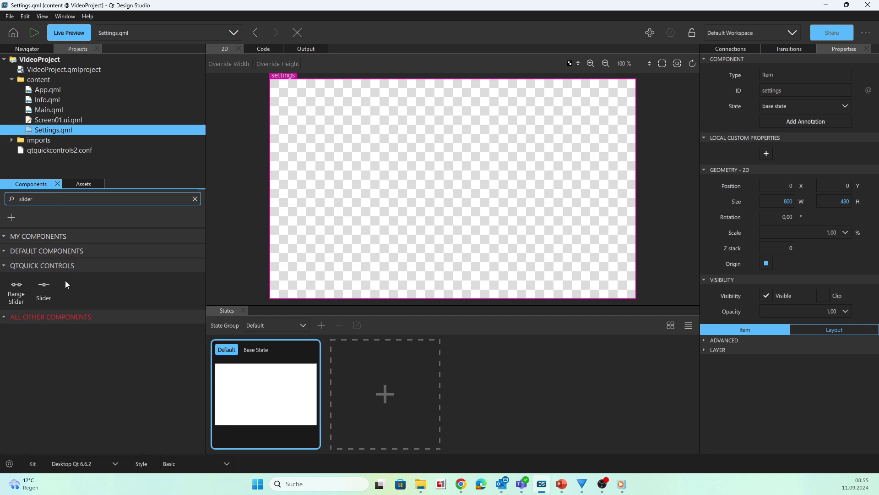
drag(54, 286, 356, 192)
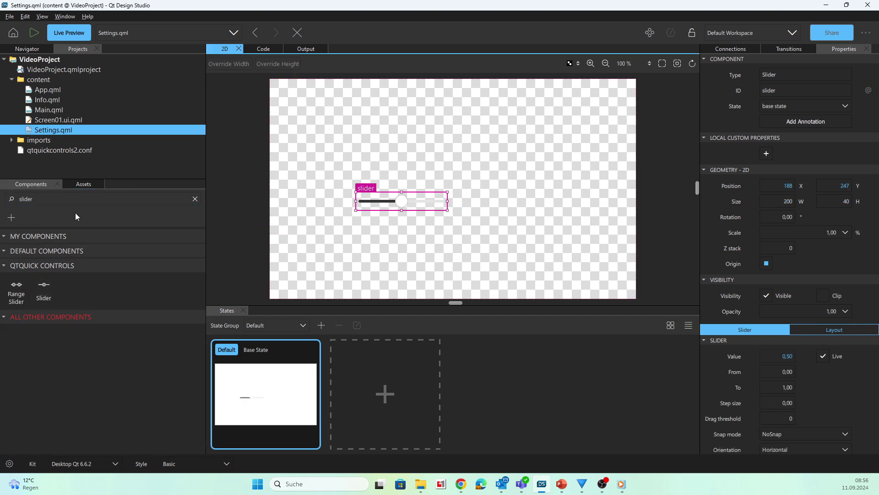
- Add a Text component beside the slider at about X 544, Y 259
click(195, 200)
text(text)
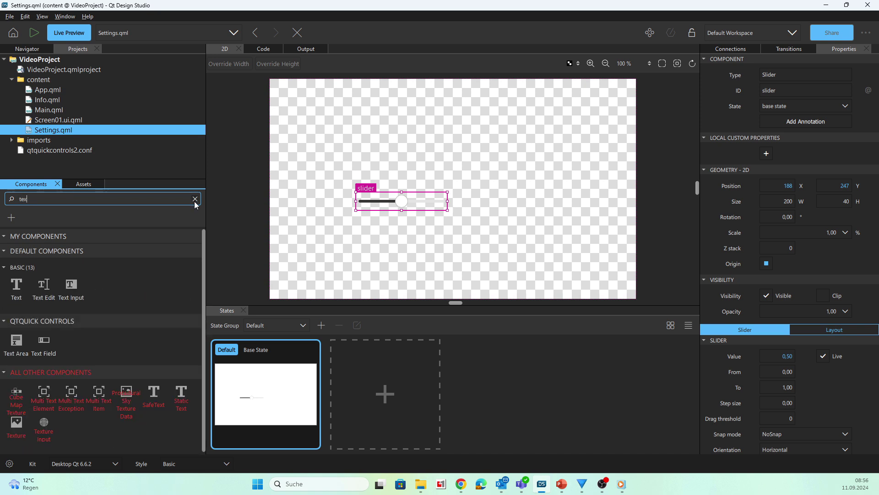
drag(20, 287, 519, 201)
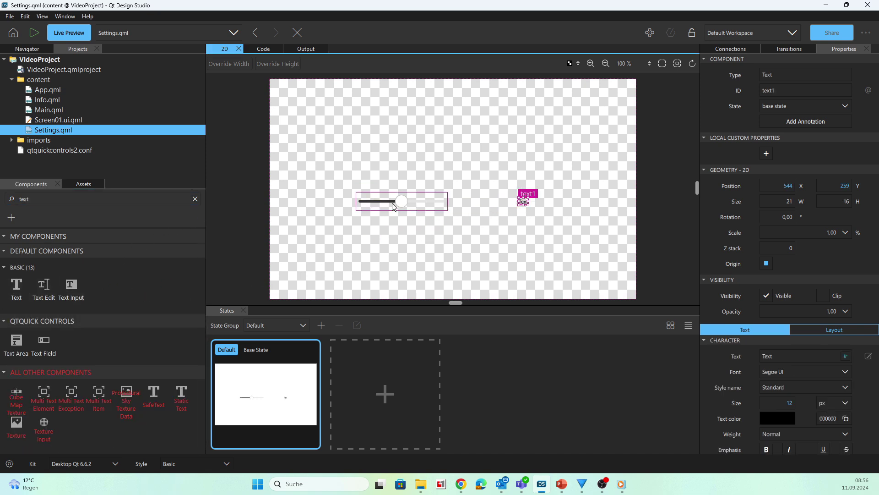
- Set the slider's upper limit to 100 and its step size to 1
click(395, 207)
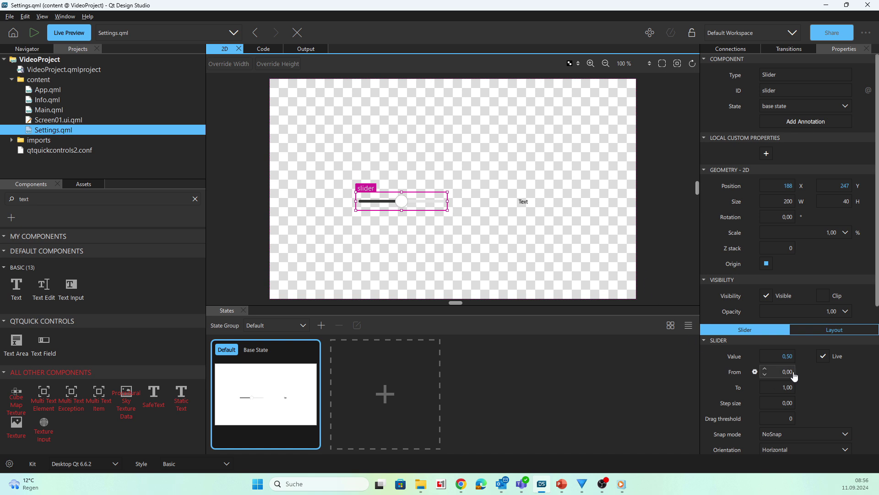
click(792, 387)
text(100)
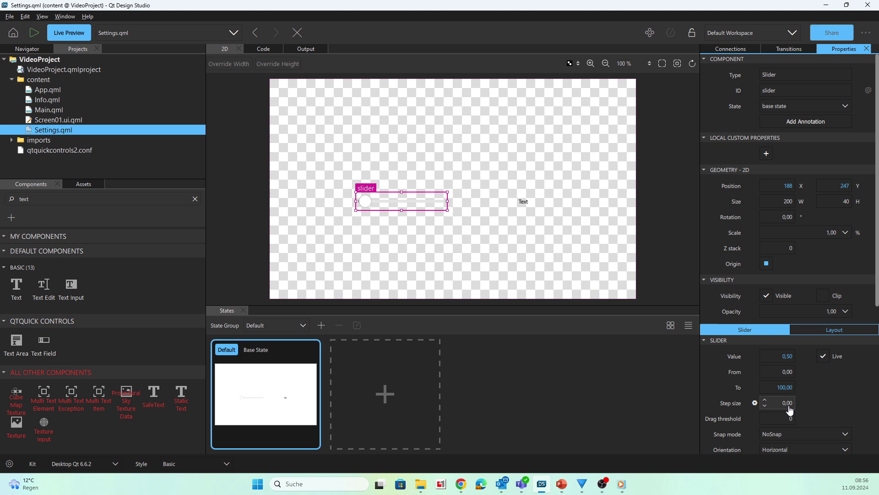
click(793, 403)
text(1)
key(Return)
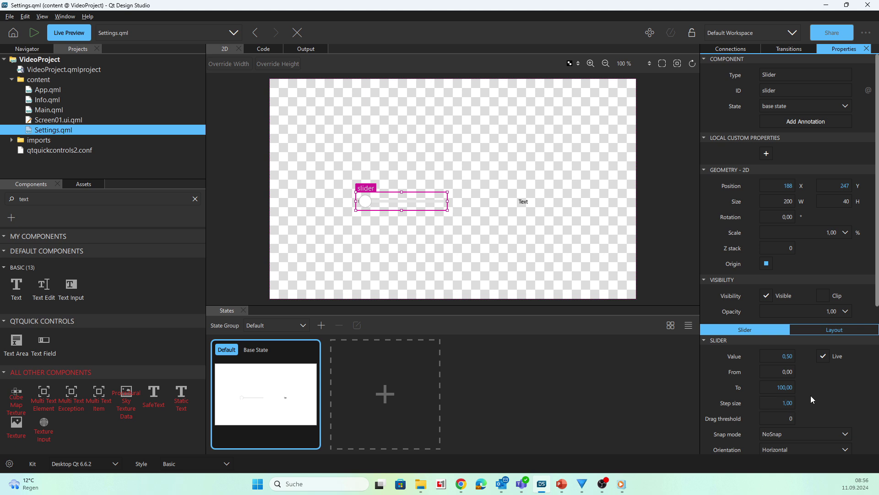
- Bind the content of the text beside the slider to slider.value
click(525, 203)
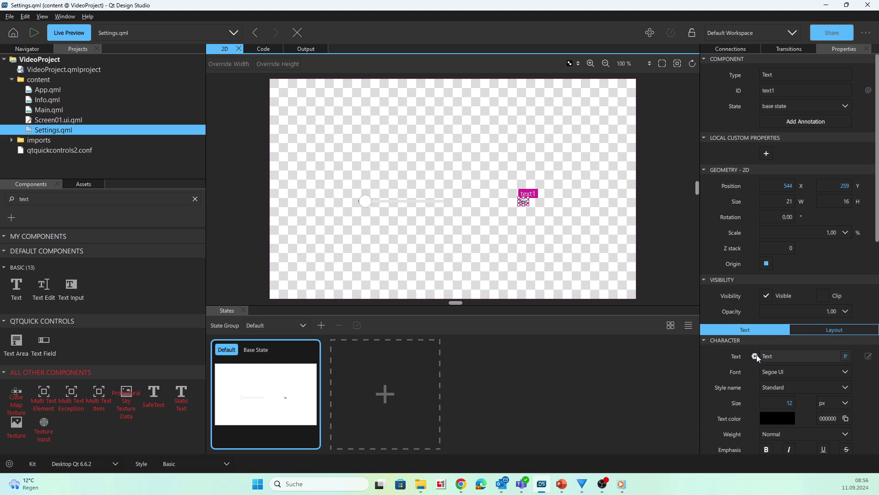
click(755, 357)
click(767, 380)
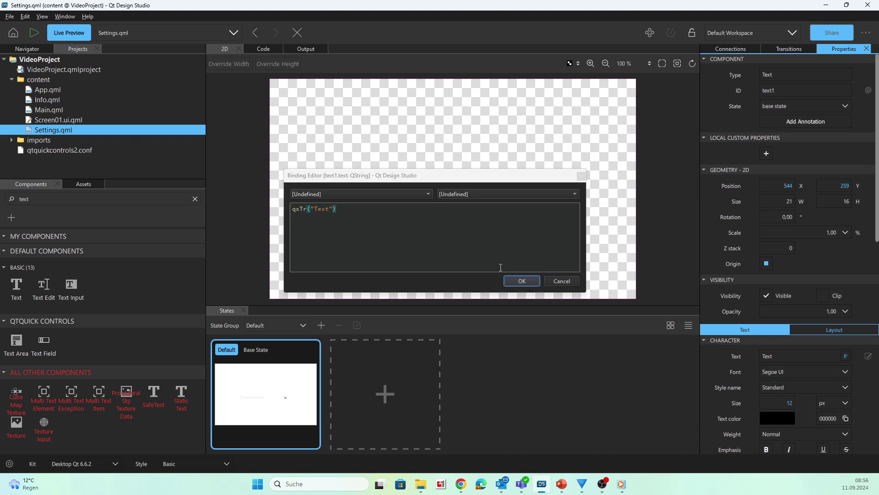
click(430, 194)
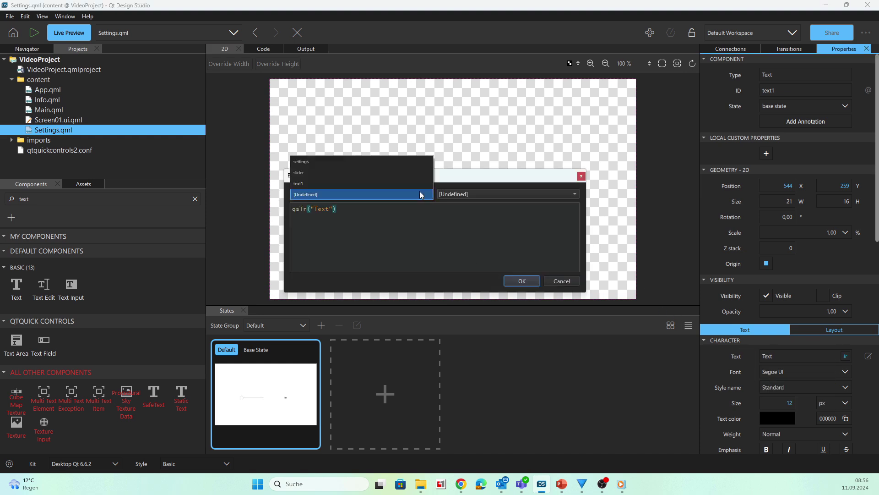
click(359, 175)
click(374, 209)
key(BackSpace)
key(BackSpace)
key(BackSpace)
key(BackSpace)
key(BackSpace)
key(BackSpace)
key(BackSpace)
text(value)
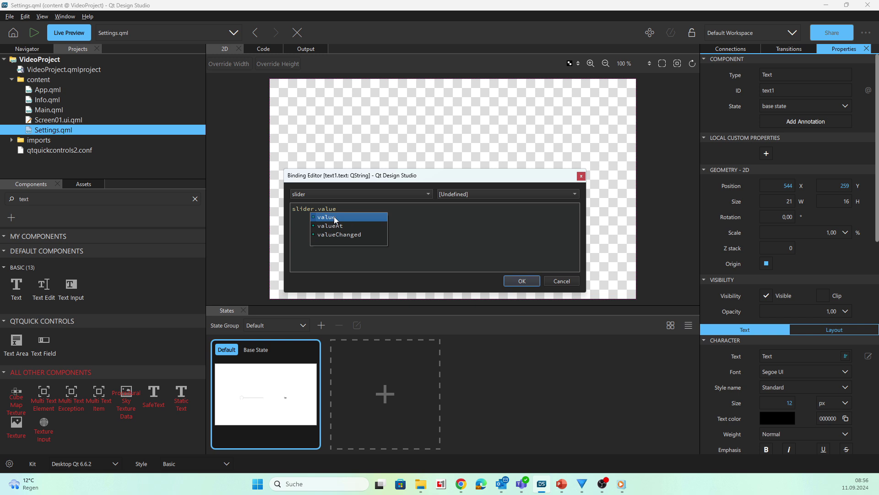
click(335, 219)
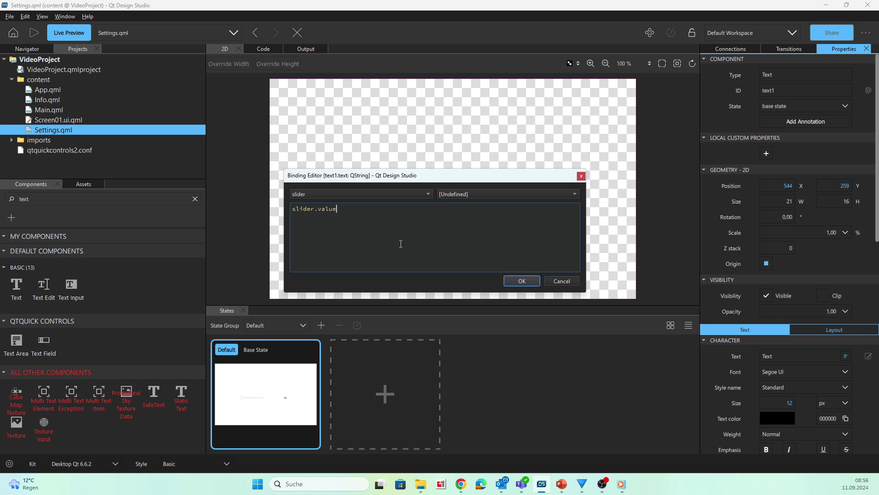
click(522, 281)
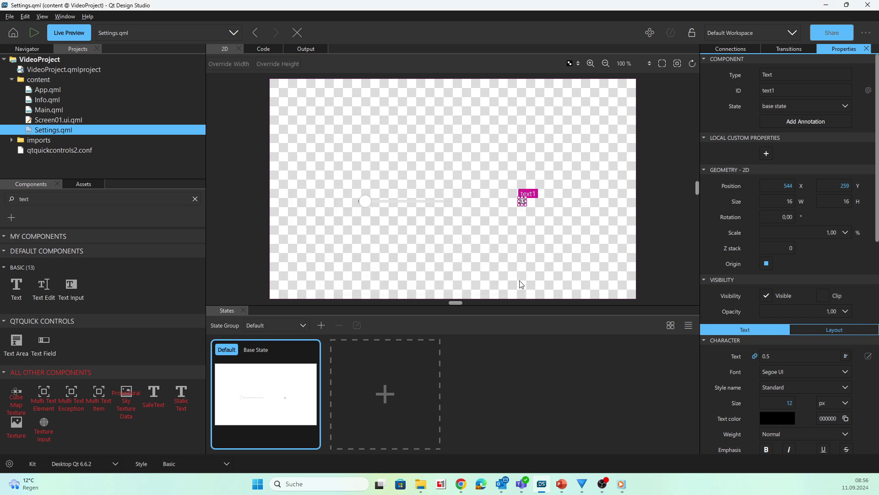
- Insert a Binding after the Slider block in the Settings.qml code with target _p1, property "set.int_backlightNew" and value slider.value
click(422, 202)
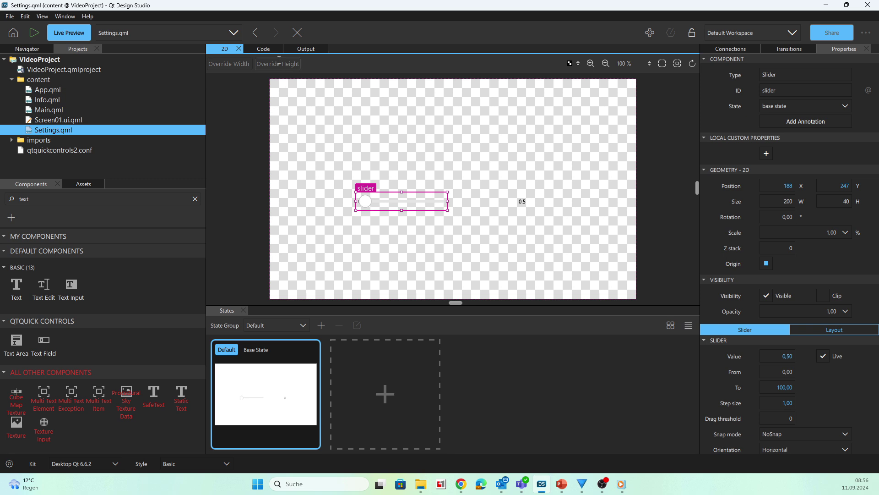
click(270, 50)
click(260, 184)
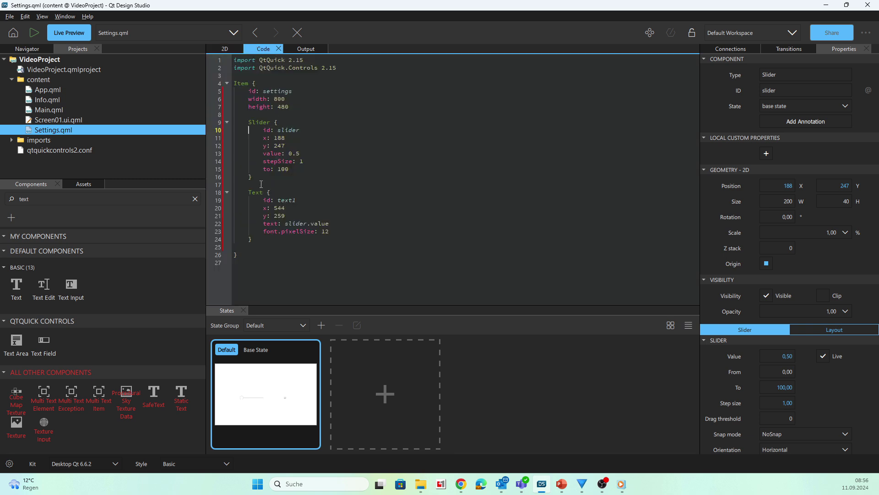
text(Binding {            target: _p1            property: "set.int_backlightNew"            value: slider.value        })
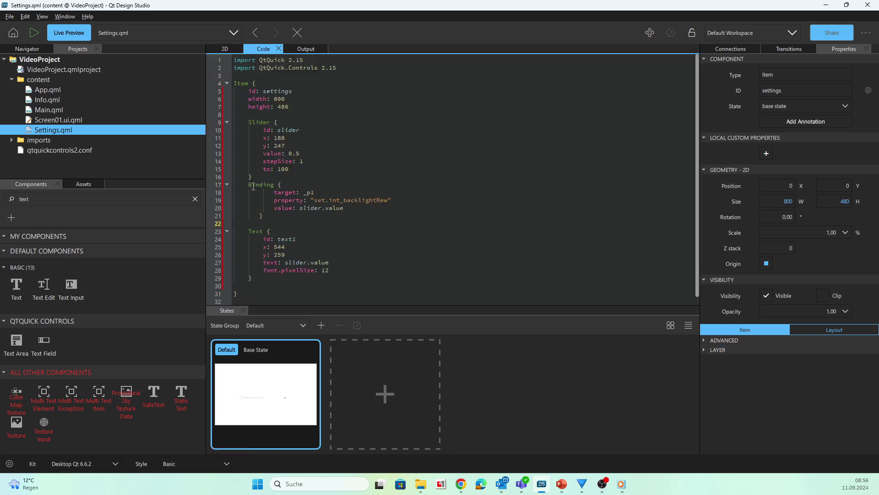
click(259, 178)
key(Return)
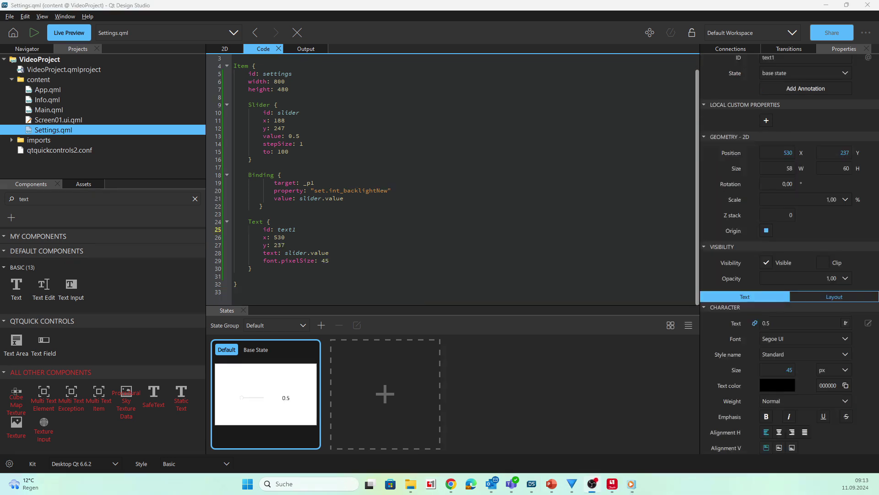
- Run the project, test switching between the Main, Info and Settings pages, and move the Settings slider to about 26
click(632, 483)
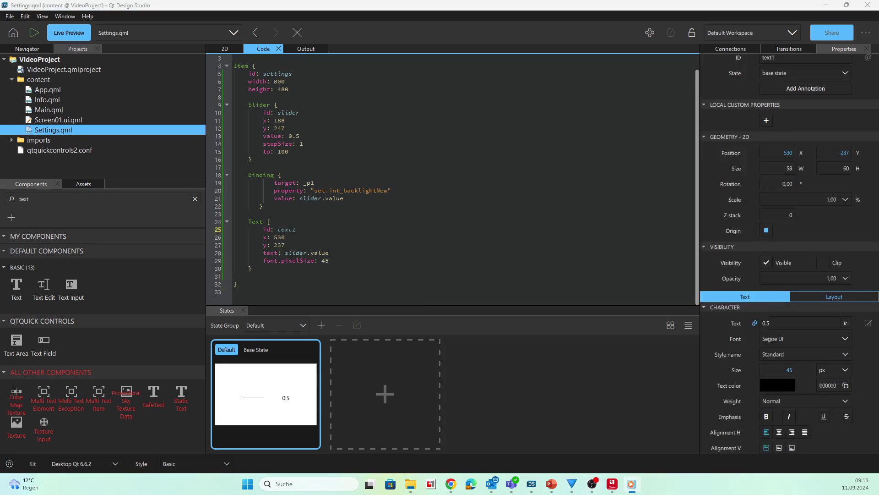
click(33, 32)
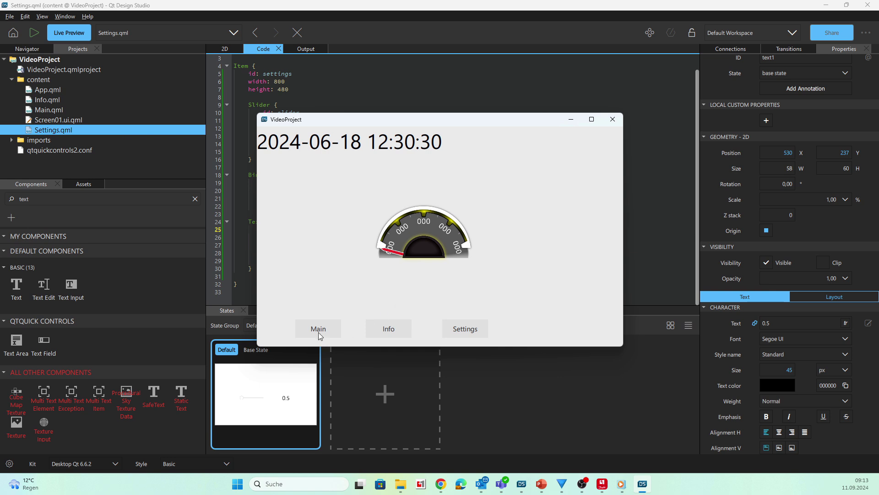
click(383, 329)
click(464, 328)
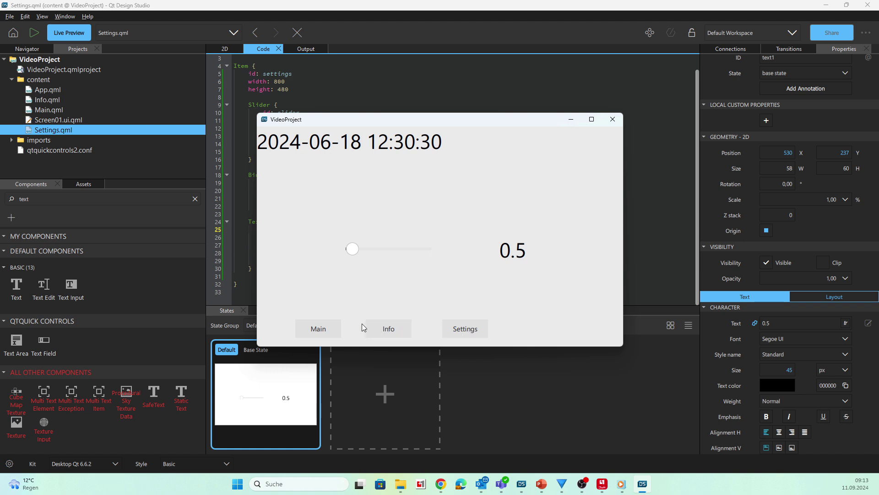
click(335, 328)
click(460, 329)
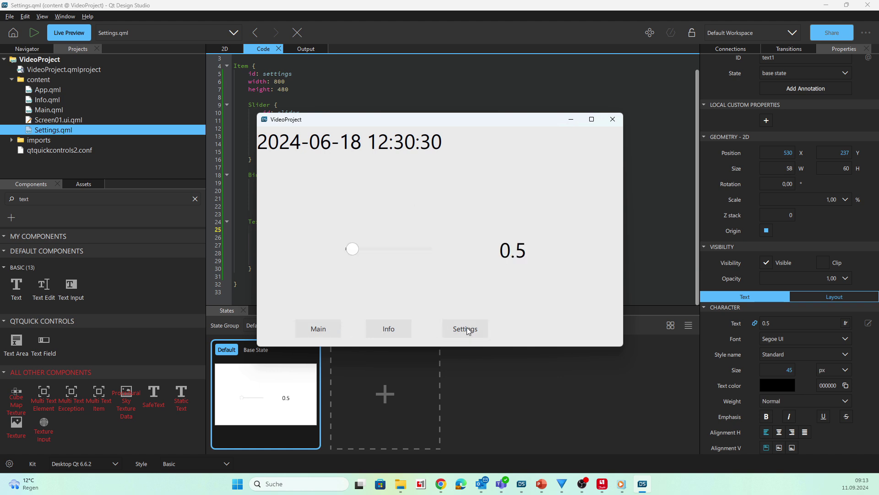
drag(351, 250, 374, 256)
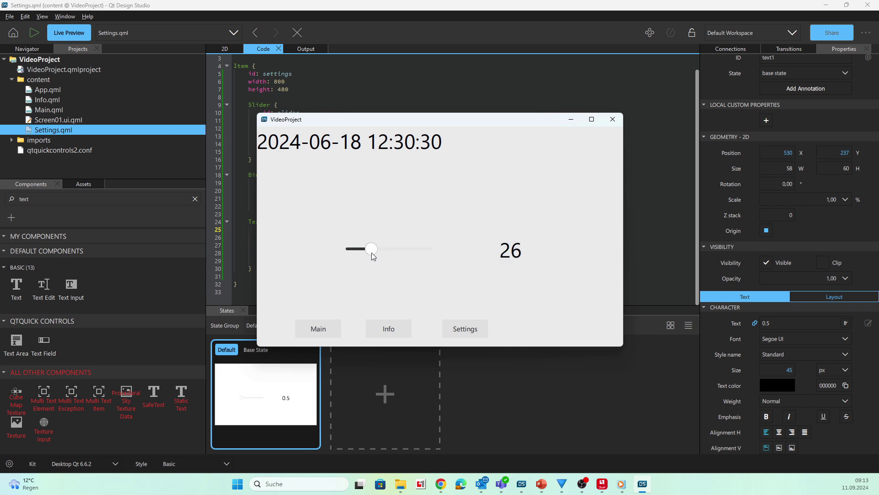
click(338, 328)
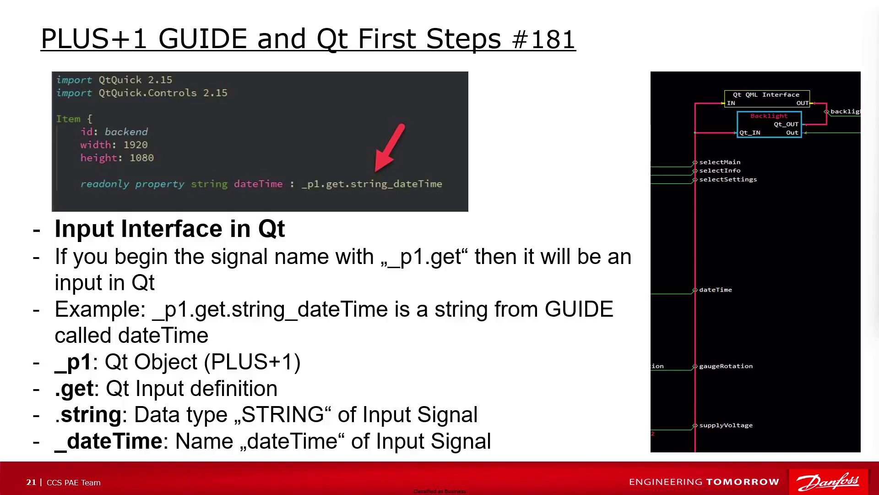